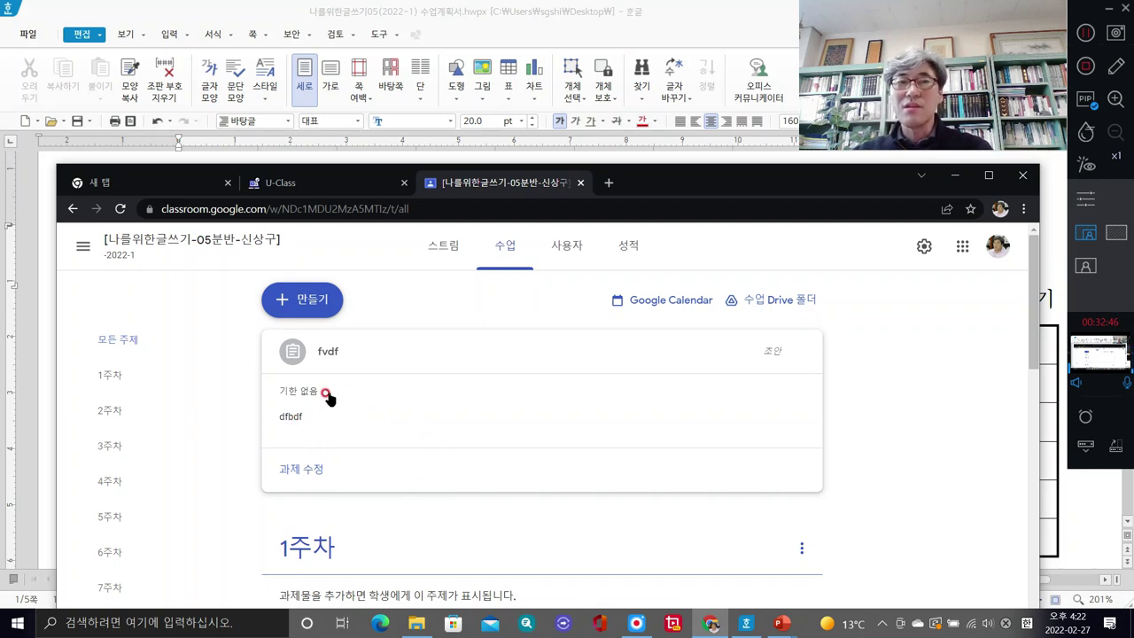
Delete the draft assignment "fvdf" from the Google Classroom classwork list
{"action": "left_click", "coordinate": [328, 353]}
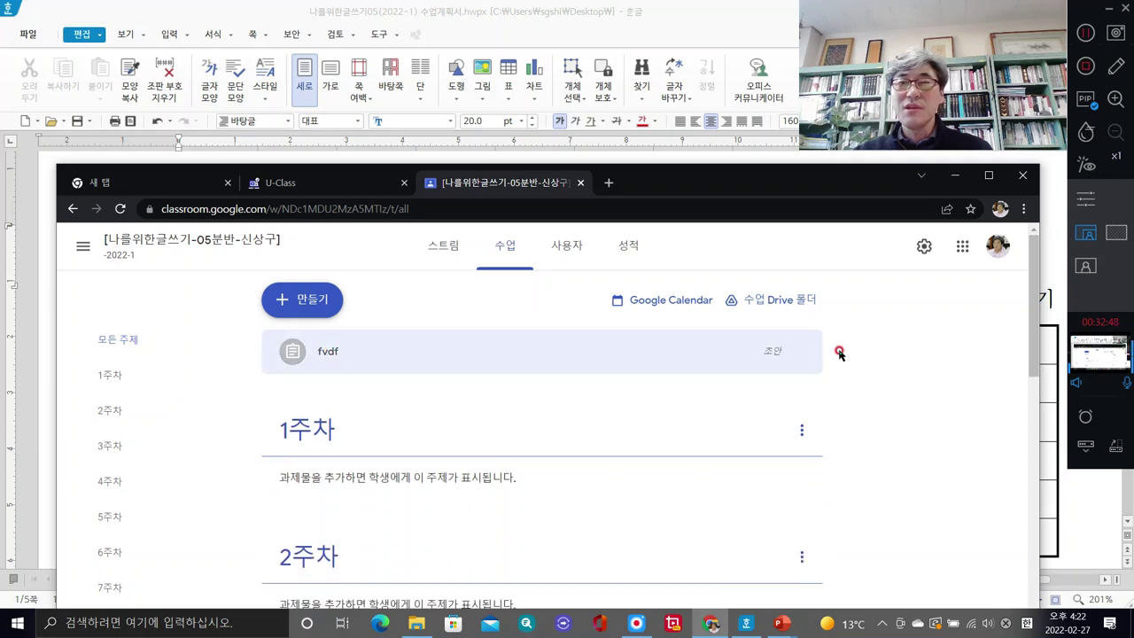
{"action": "left_click", "coordinate": [800, 356]}
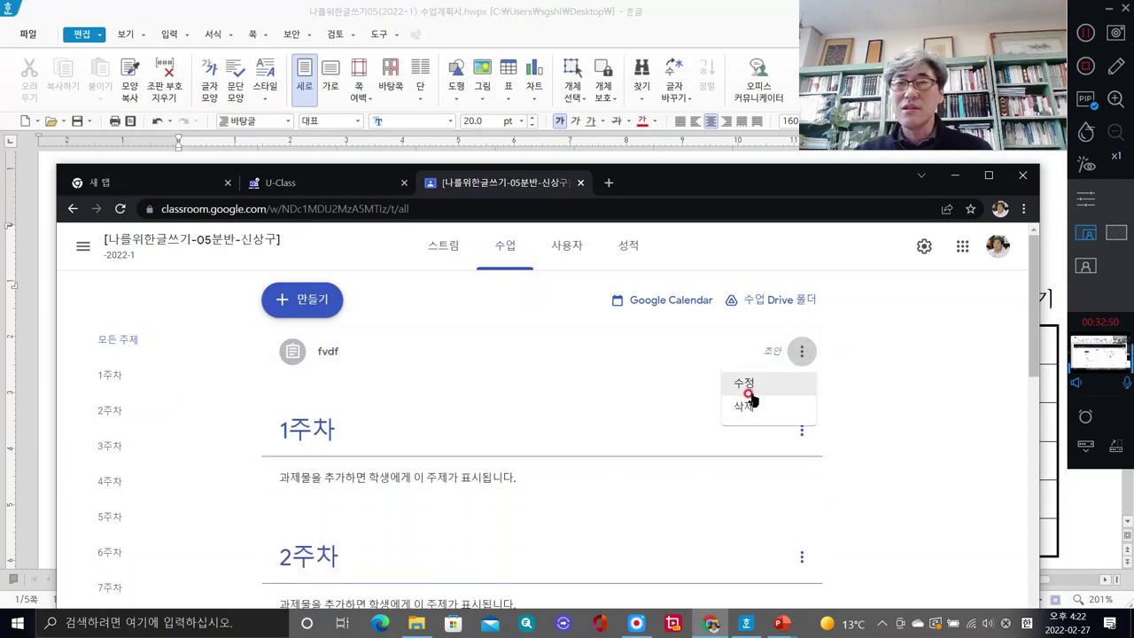
{"action": "left_click", "coordinate": [744, 408]}
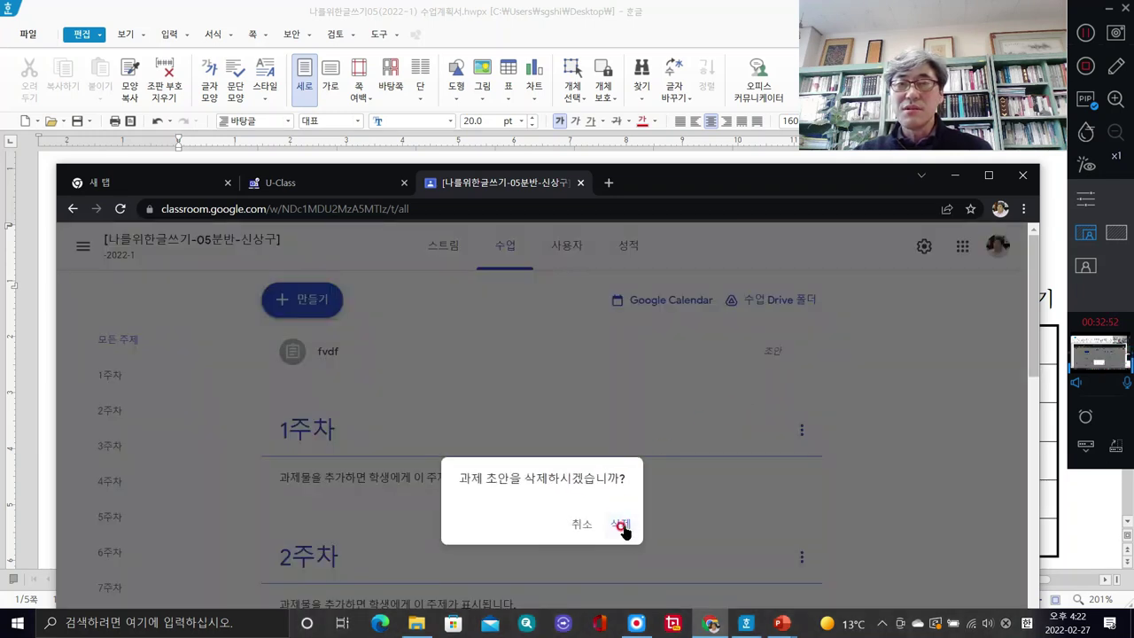
{"action": "left_click", "coordinate": [618, 525]}
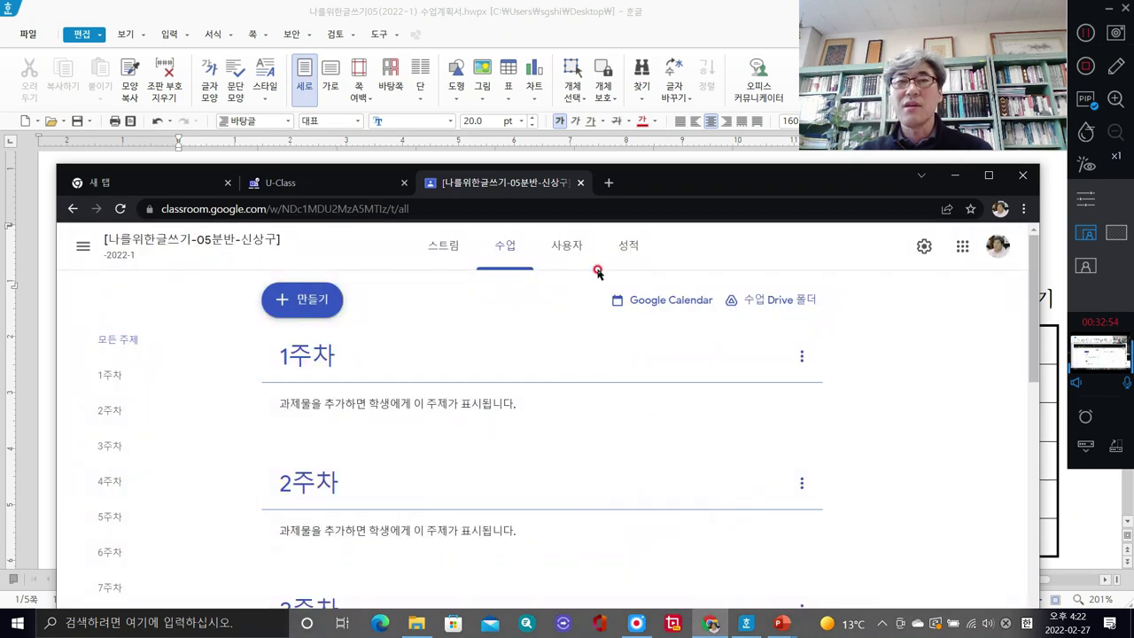
Close the Google Classroom page and maximize the browser window showing the U-Class course dashboard
{"action": "left_click", "coordinate": [580, 182]}
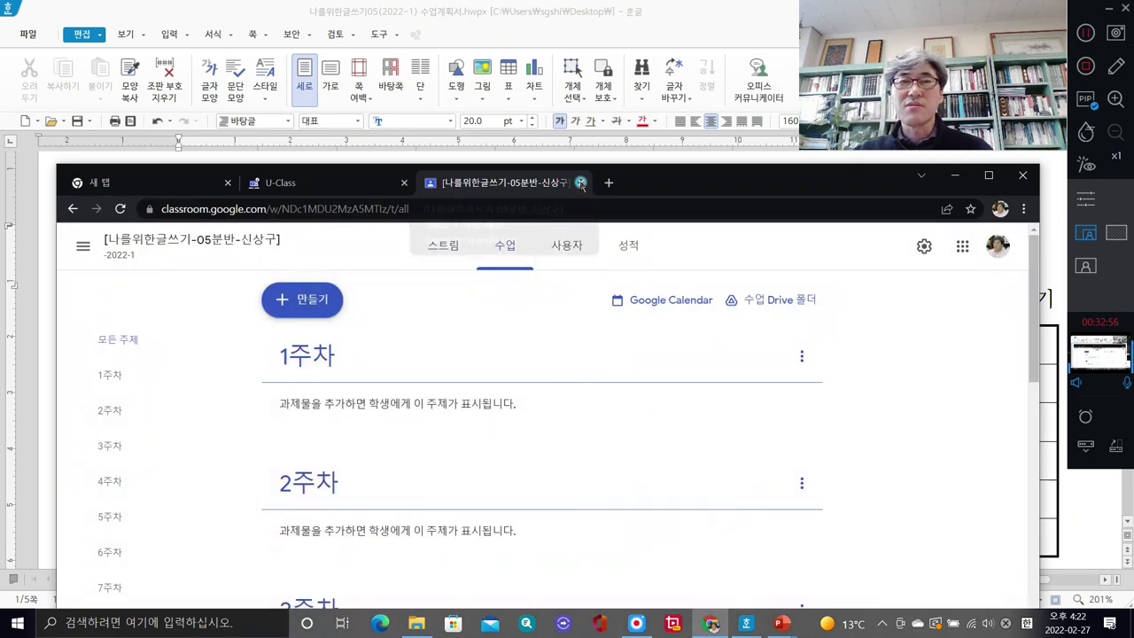
{"action": "scroll", "coordinate": [752, 426], "scroll_direction": "down", "scroll_amount": 2}
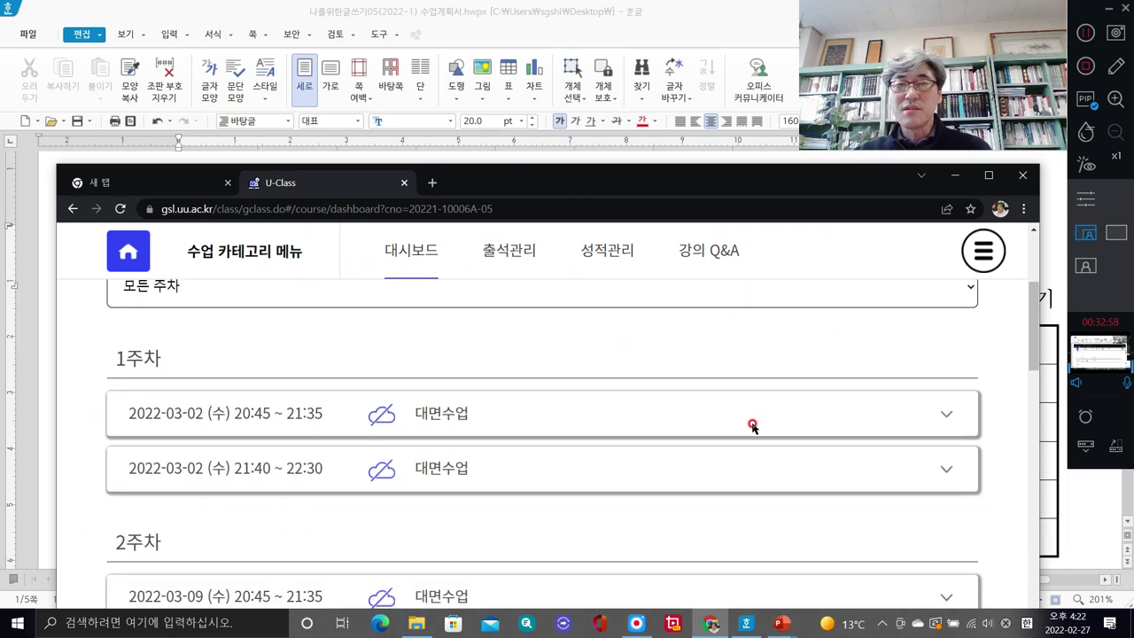
{"action": "scroll", "coordinate": [753, 426], "scroll_direction": "up", "scroll_amount": 2}
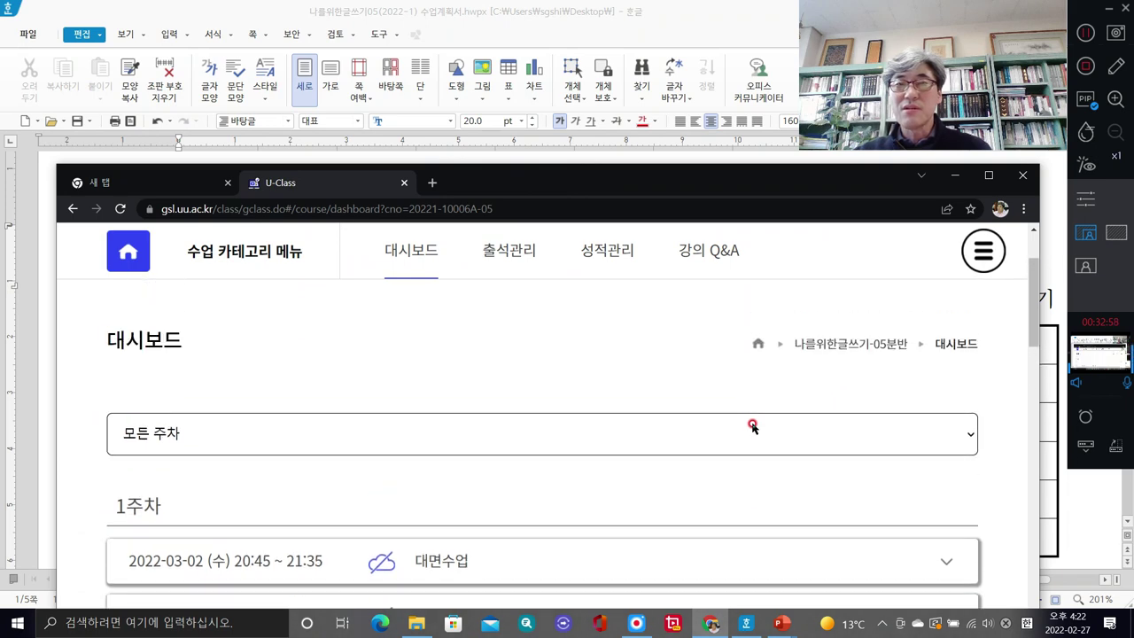
{"action": "left_click", "coordinate": [989, 177]}
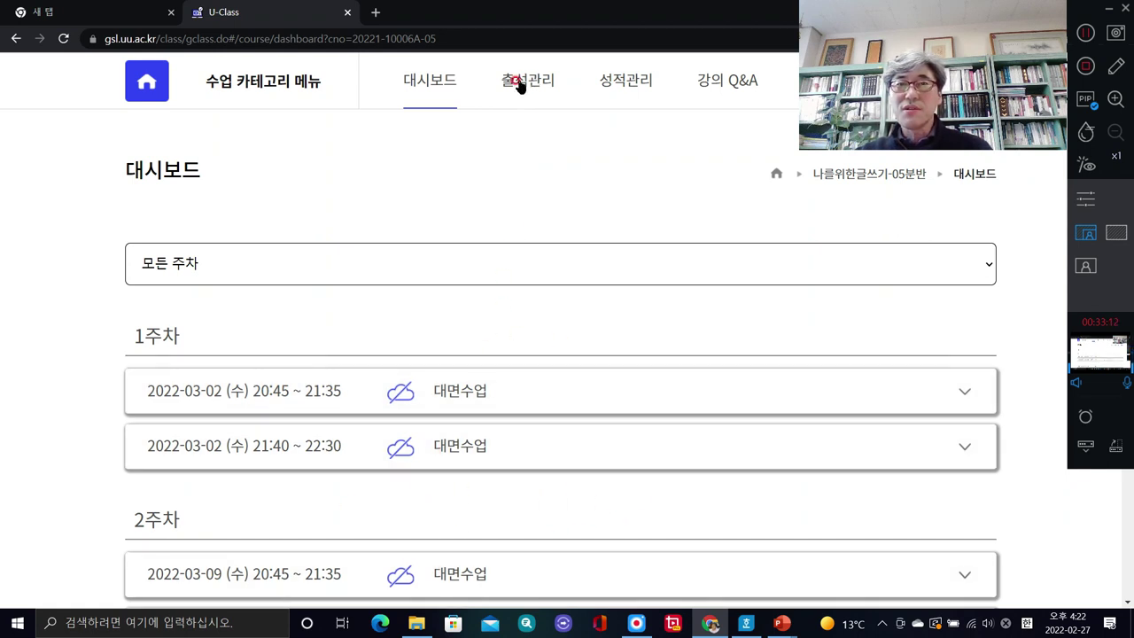
Examine the course's 강의 Q&A page and the students' weekly attendance table under 출석관리
{"action": "left_click", "coordinate": [729, 86]}
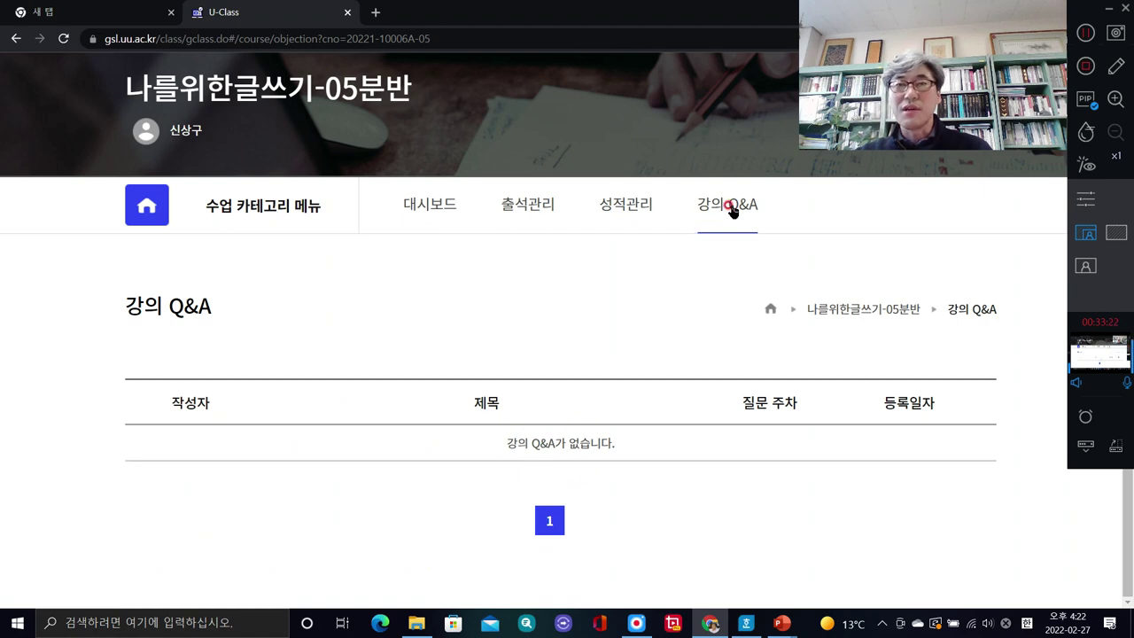
{"action": "left_click", "coordinate": [526, 209]}
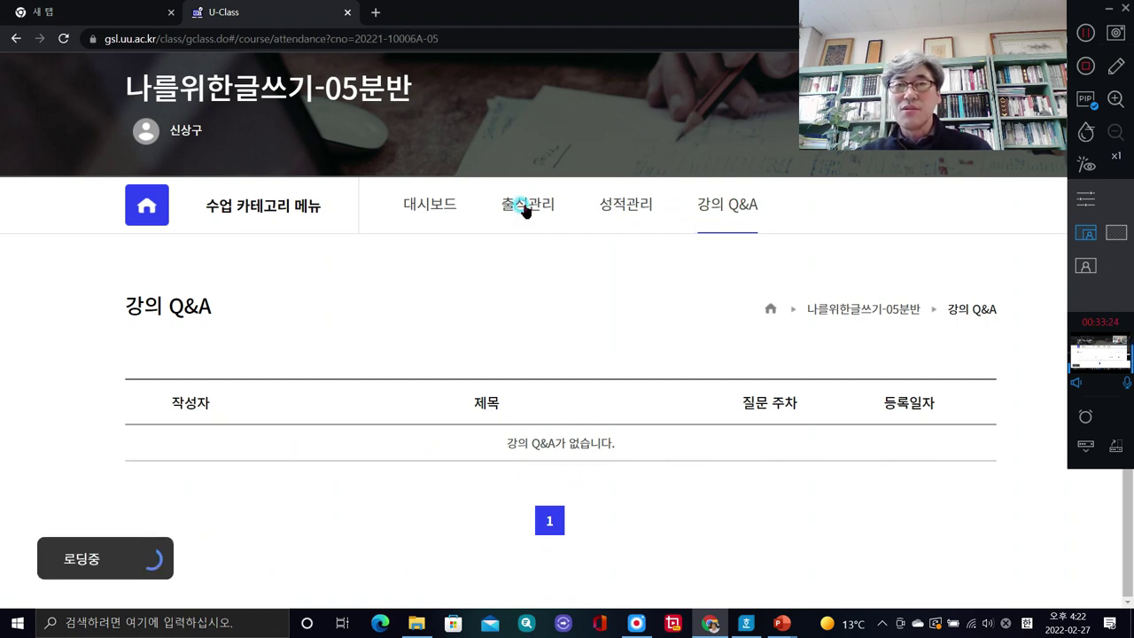
{"action": "scroll", "coordinate": [497, 500], "scroll_direction": "down", "scroll_amount": 1}
{"action": "scroll", "coordinate": [497, 501], "scroll_direction": "down", "scroll_amount": 8}
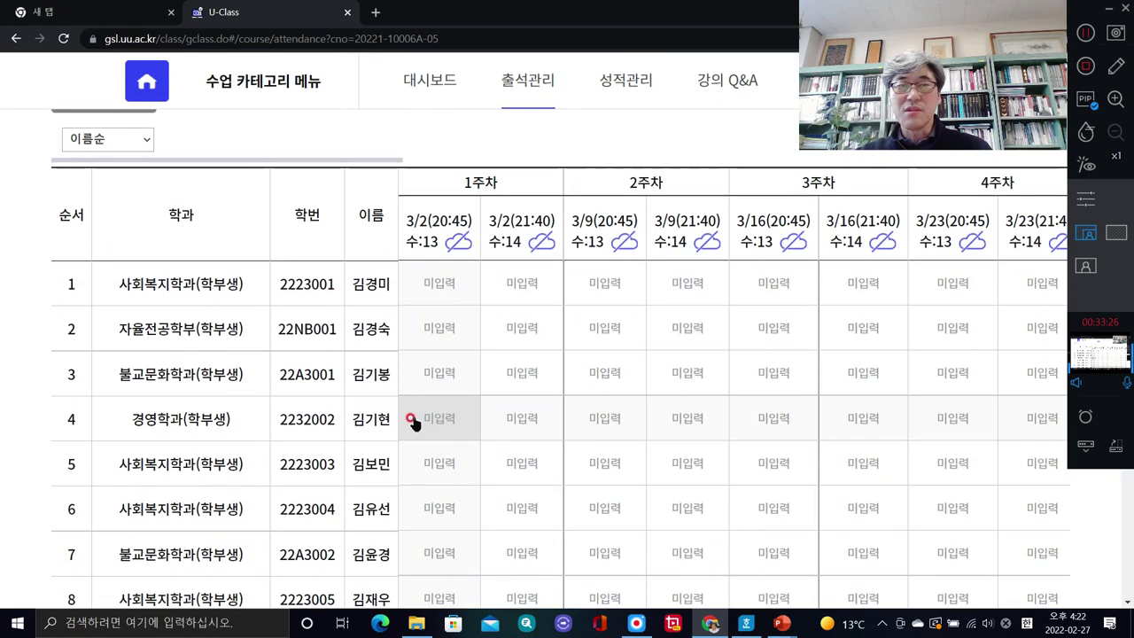
{"action": "scroll", "coordinate": [380, 434], "scroll_direction": "down", "scroll_amount": 15}
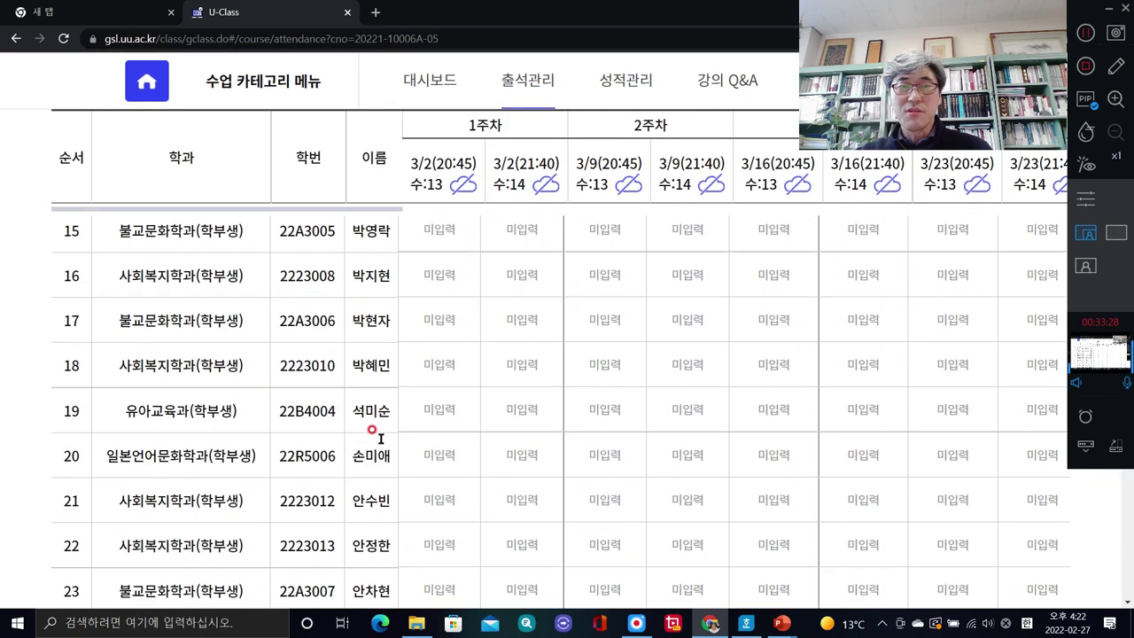
{"action": "scroll", "coordinate": [380, 434], "scroll_direction": "down", "scroll_amount": 6}
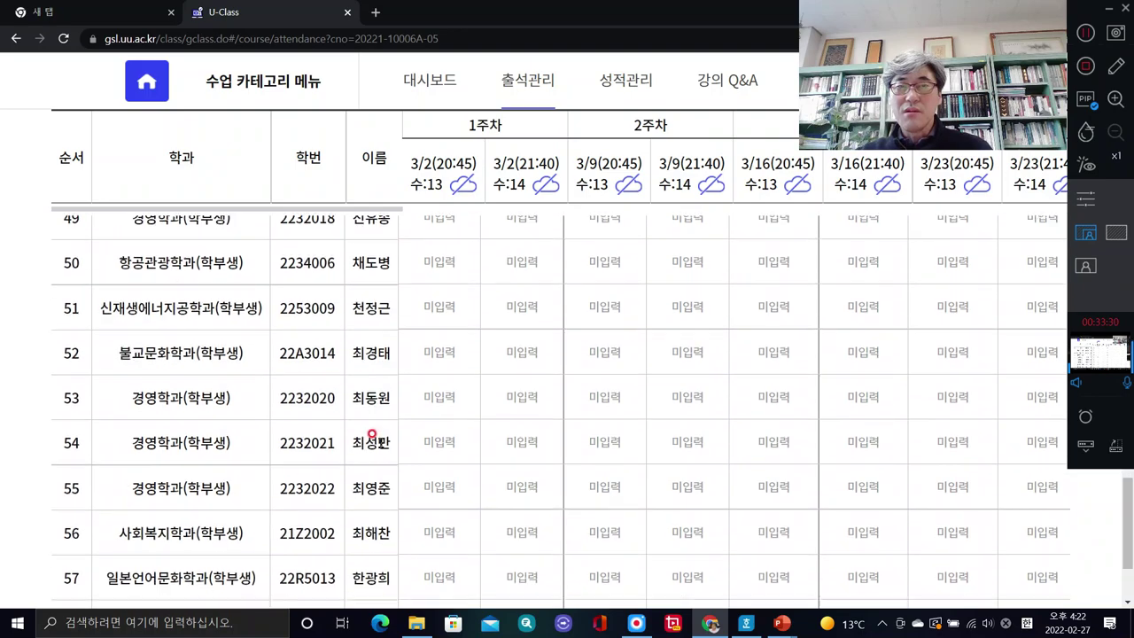
{"action": "scroll", "coordinate": [380, 439], "scroll_direction": "up", "scroll_amount": 13}
{"action": "scroll", "coordinate": [495, 405], "scroll_direction": "up", "scroll_amount": 18}
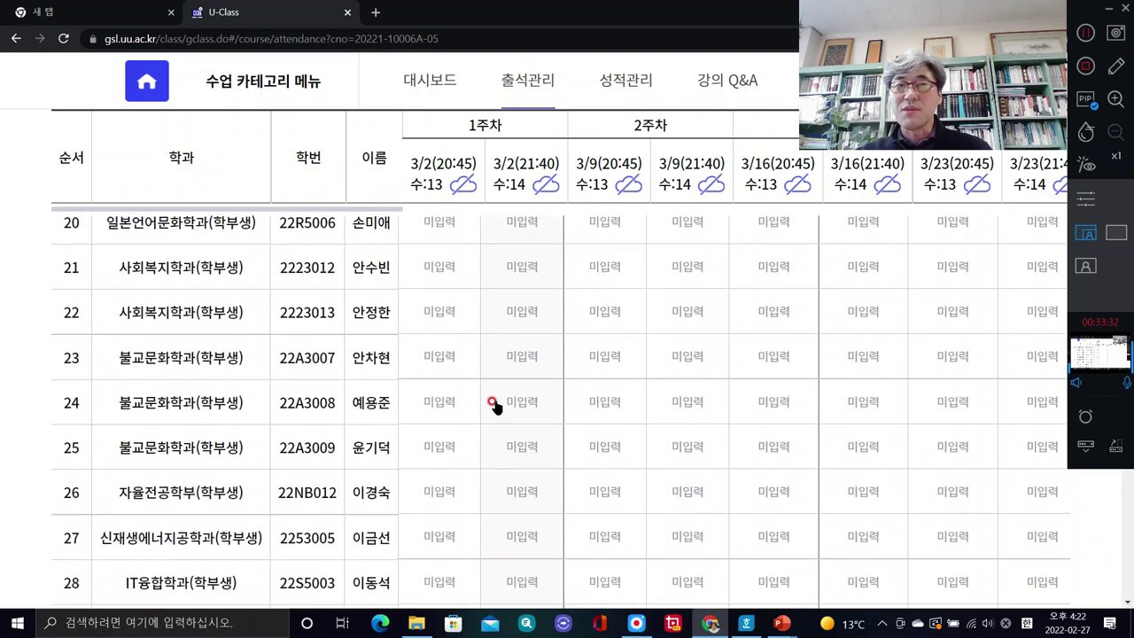
{"action": "scroll", "coordinate": [449, 526], "scroll_direction": "down", "scroll_amount": 3}
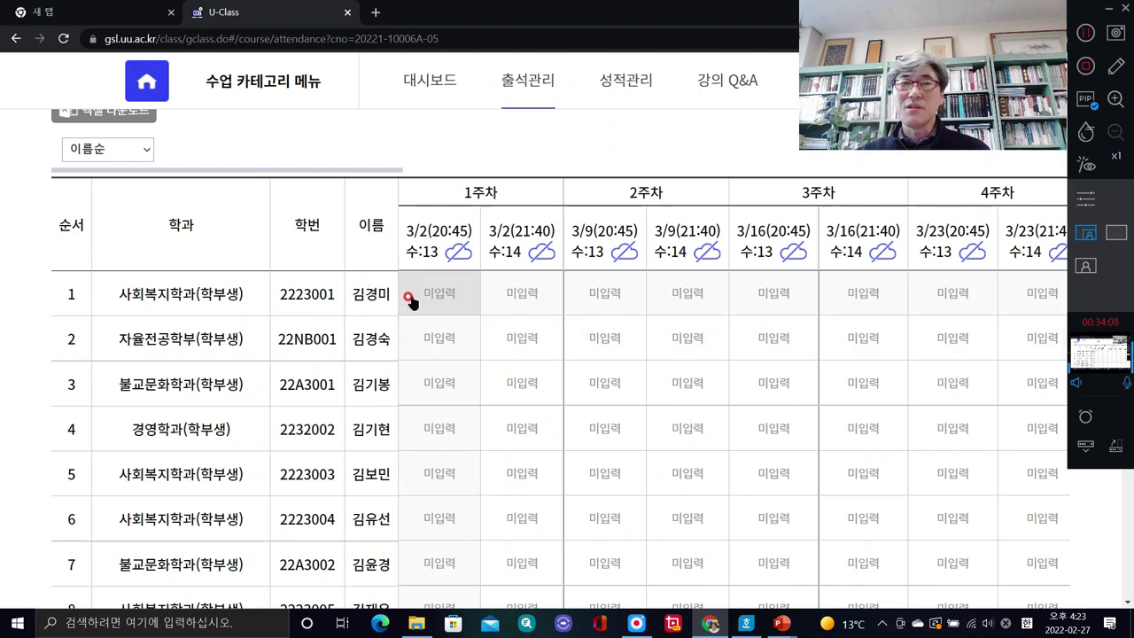
Change the week 1 session on 2022-03-02 at 20:45 to 동영상 수업 and proceed to its lesson details
{"action": "left_click", "coordinate": [428, 87]}
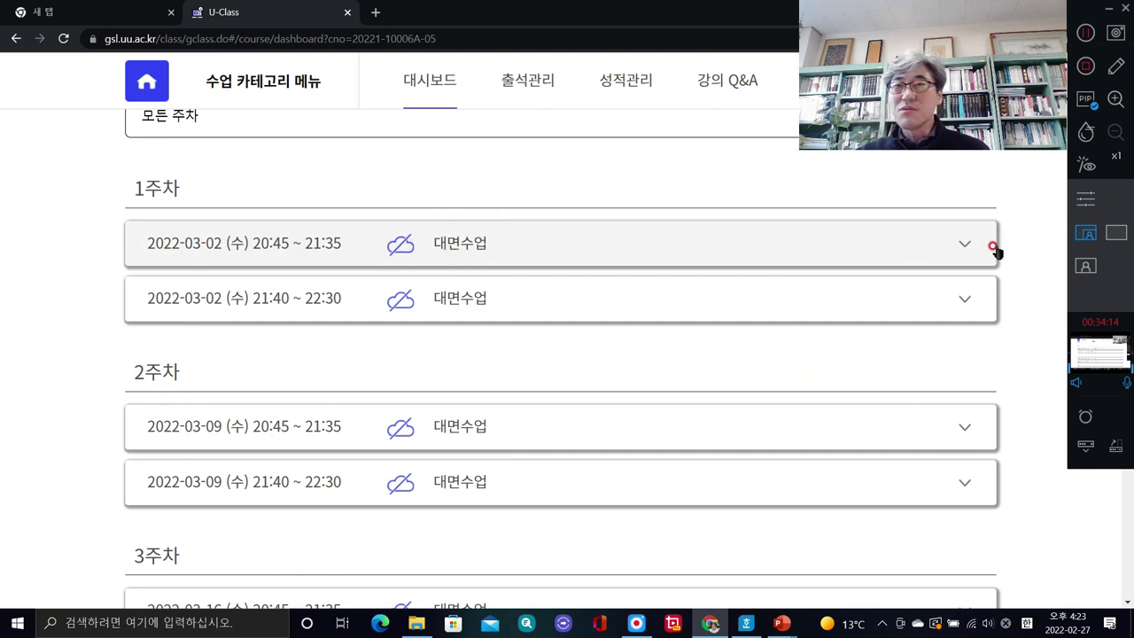
{"action": "left_click", "coordinate": [963, 247]}
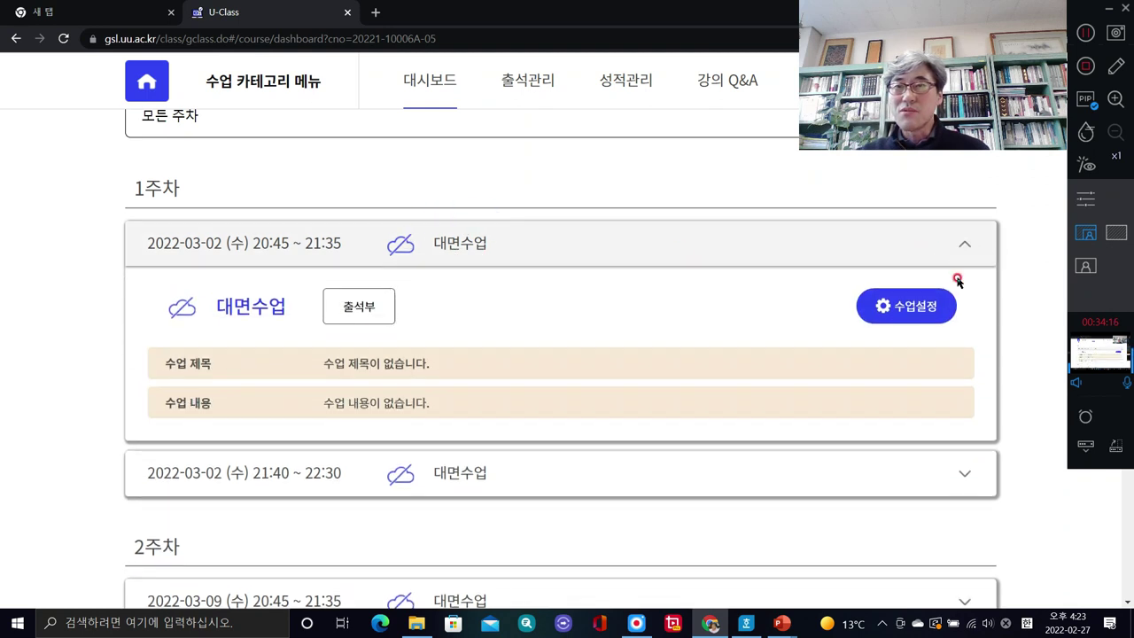
{"action": "left_click", "coordinate": [916, 308]}
{"action": "left_click", "coordinate": [790, 310]}
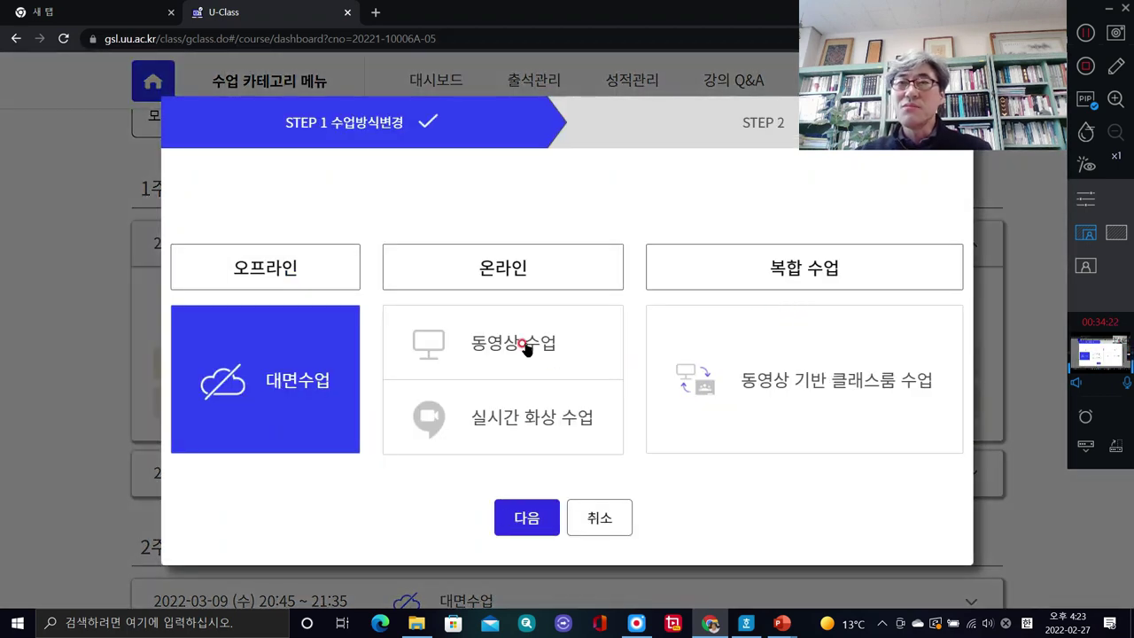
{"action": "left_click", "coordinate": [525, 348]}
{"action": "left_click", "coordinate": [526, 520]}
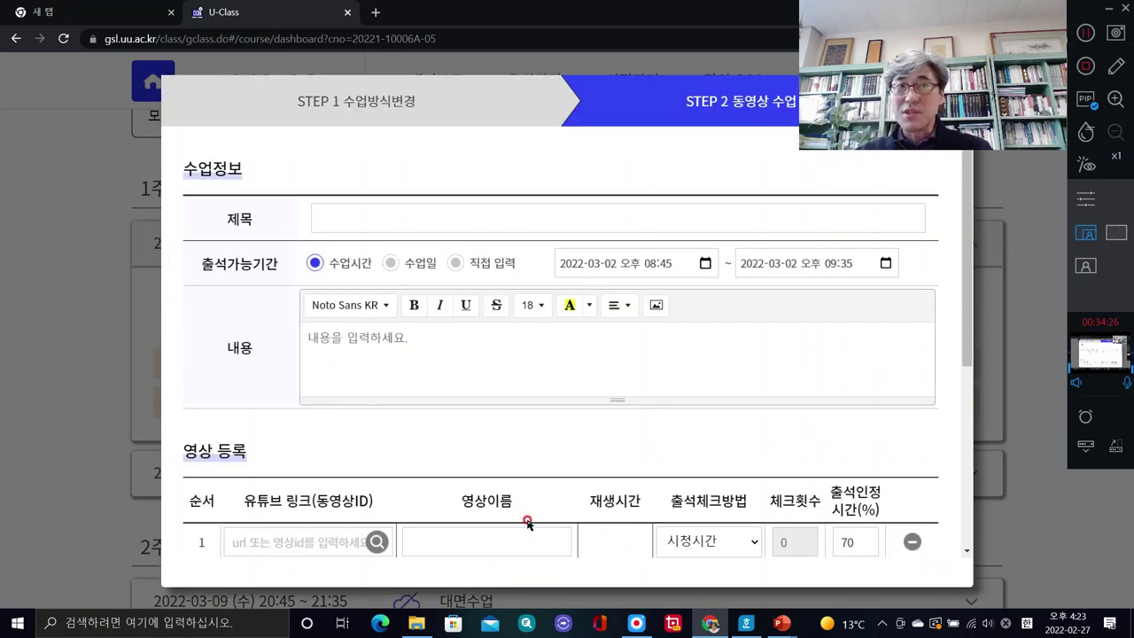
Enter "오리엔테이션" as the title of the video lesson
{"action": "left_click", "coordinate": [397, 216]}
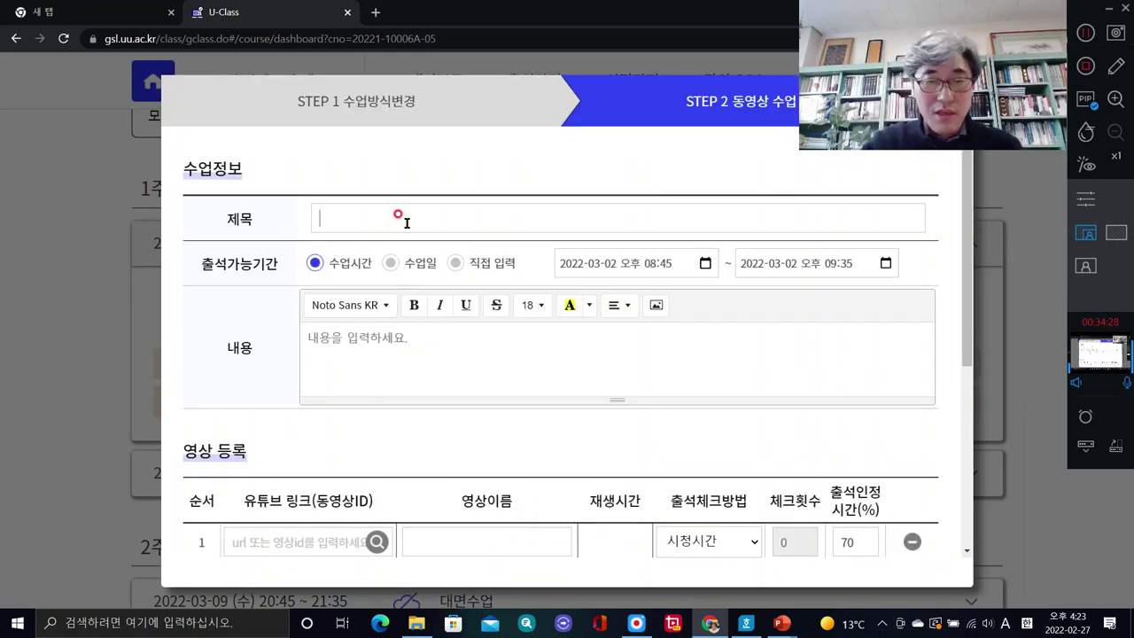
{"action": "type", "text": "tndjq dhfldps"}
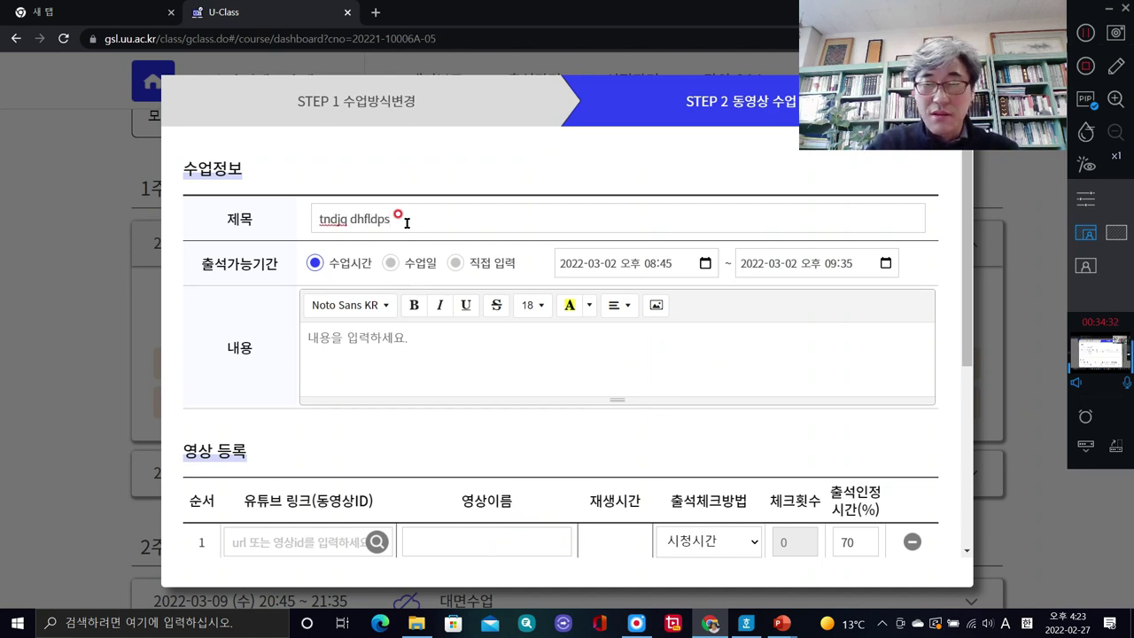
{"action": "key", "text": "BackSpace"}
{"action": "key", "text": "BackSpace"}
{"action": "key", "text": "BackSpace"}
{"action": "key", "text": "BackSpace"}
{"action": "key", "text": "BackSpace"}
{"action": "key", "text": "BackSpace"}
{"action": "key", "text": "BackSpace"}
{"action": "key", "text": "BackSpace"}
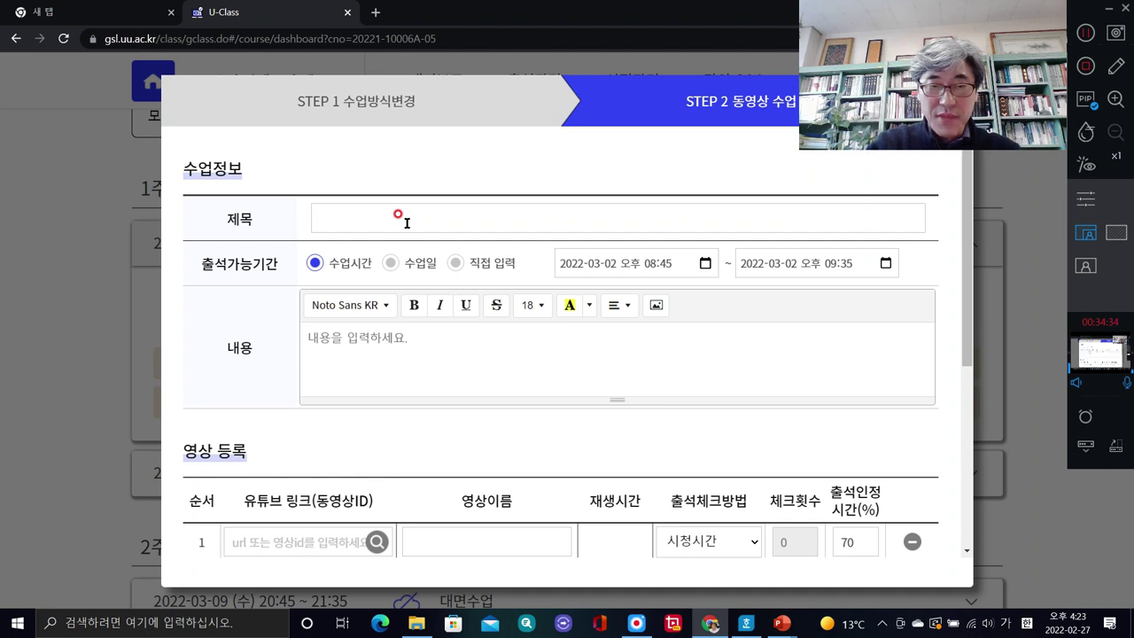
{"action": "type", "text": "오리에"}
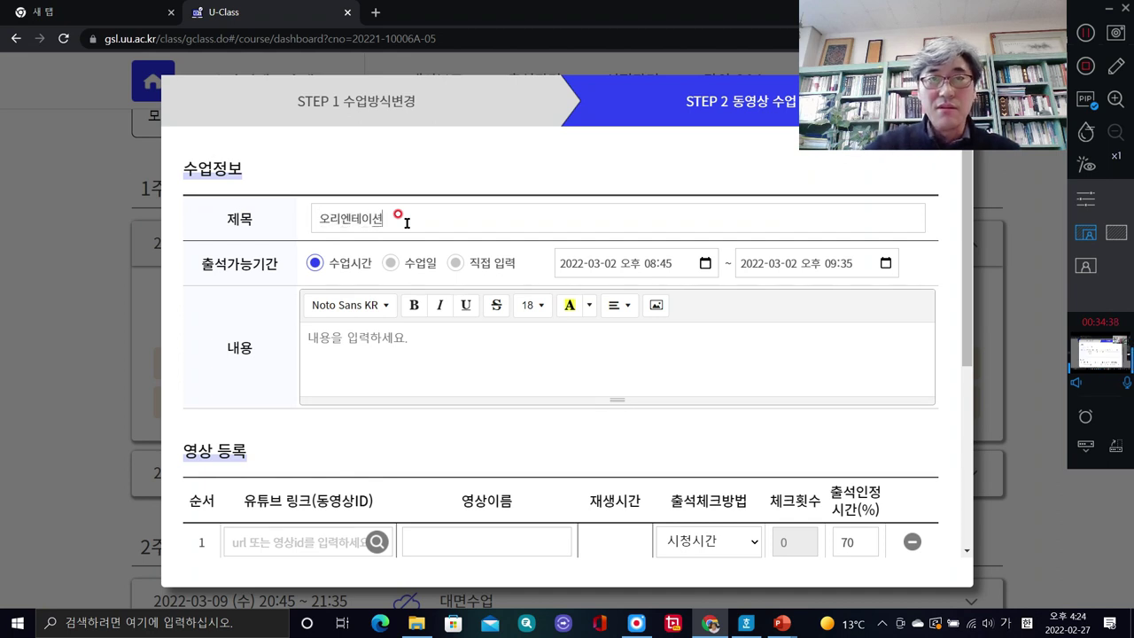
Enter "오리엔테이션" as the content description of the video lesson
{"action": "left_click", "coordinate": [425, 338]}
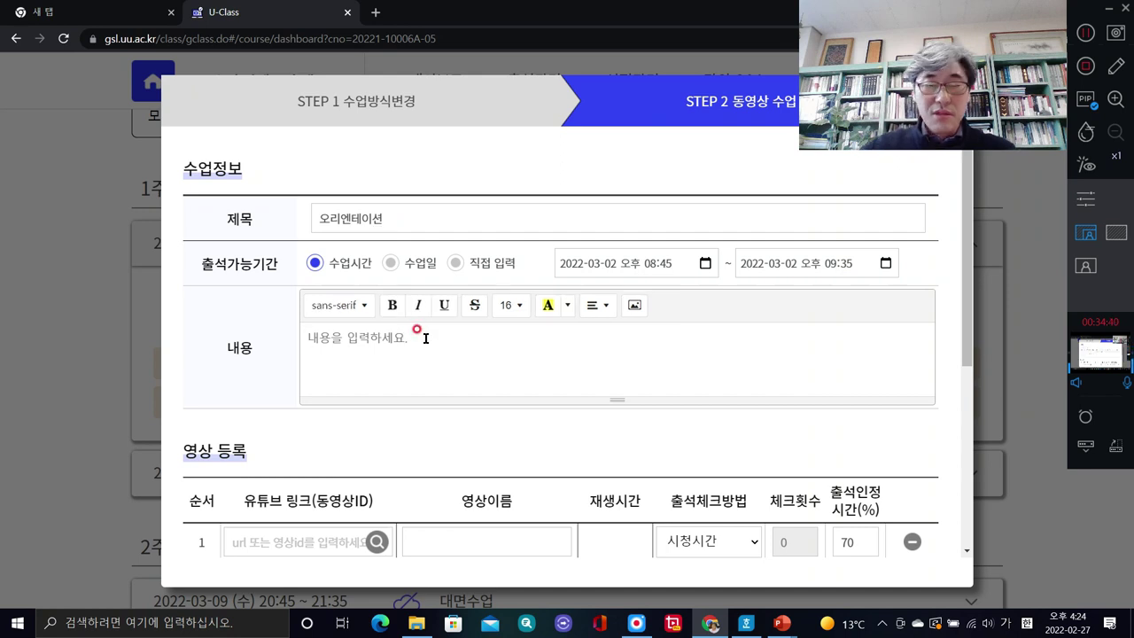
{"action": "type", "text": "ㅇ리에"}
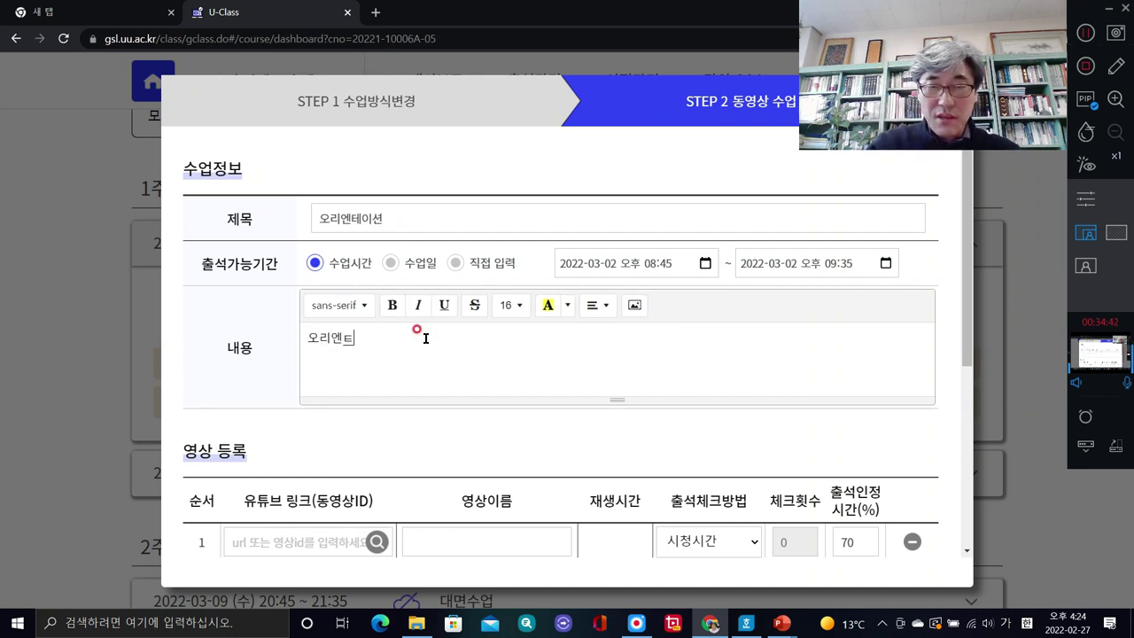
{"action": "type", "text": "ㄴ테이션"}
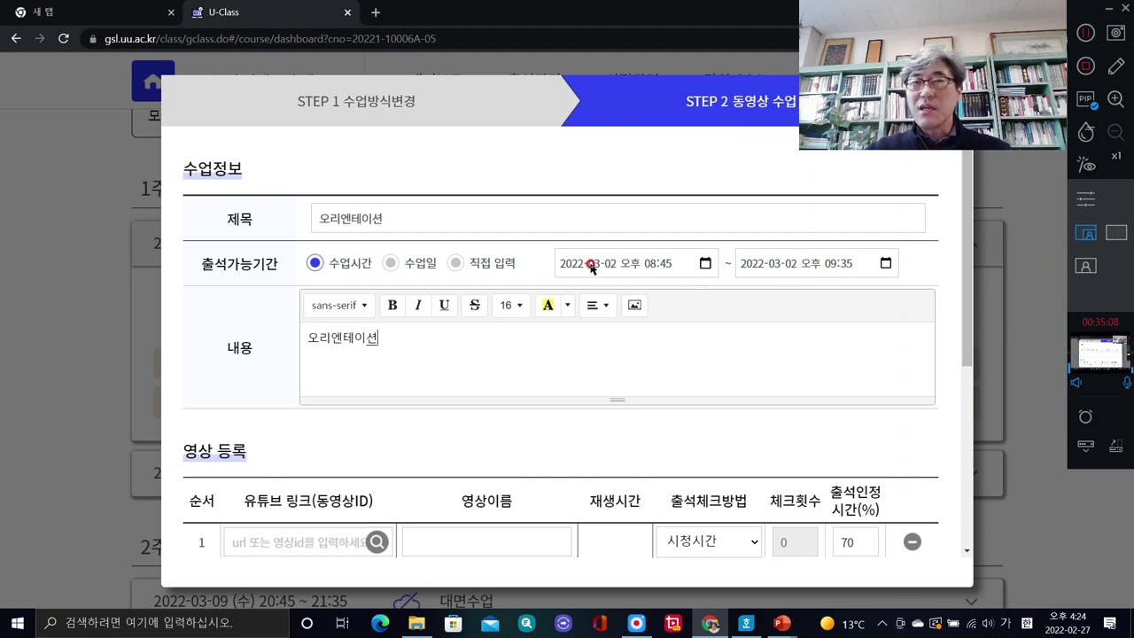
Set the end of the lesson's attendance period to 2022-03-16 오후 11:50
{"action": "left_click", "coordinate": [887, 264]}
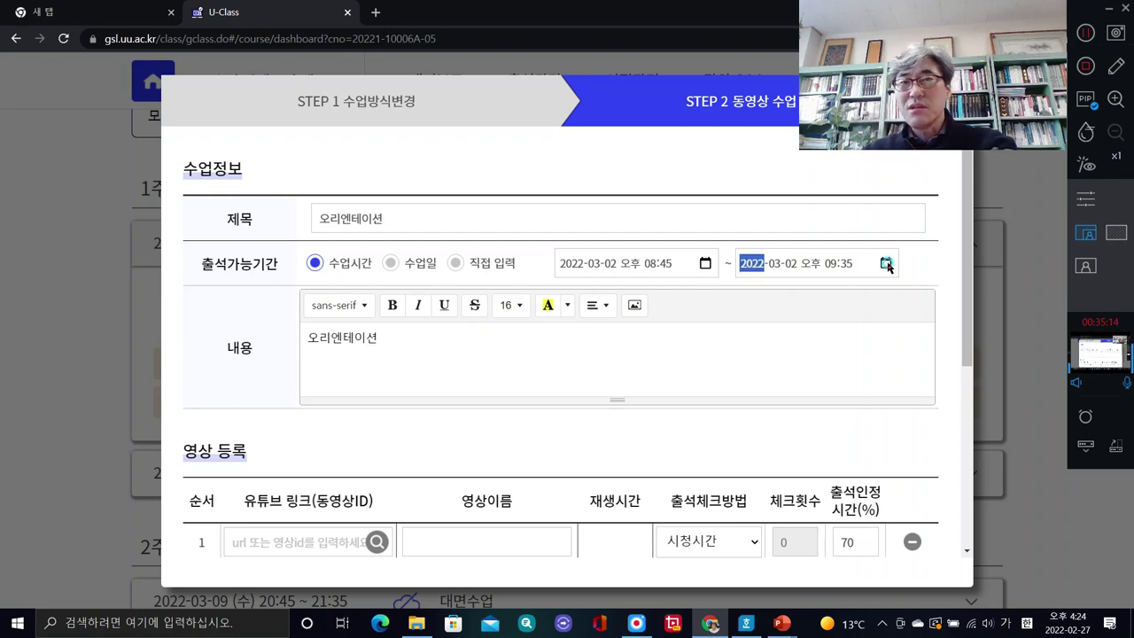
{"action": "left_click", "coordinate": [819, 384]}
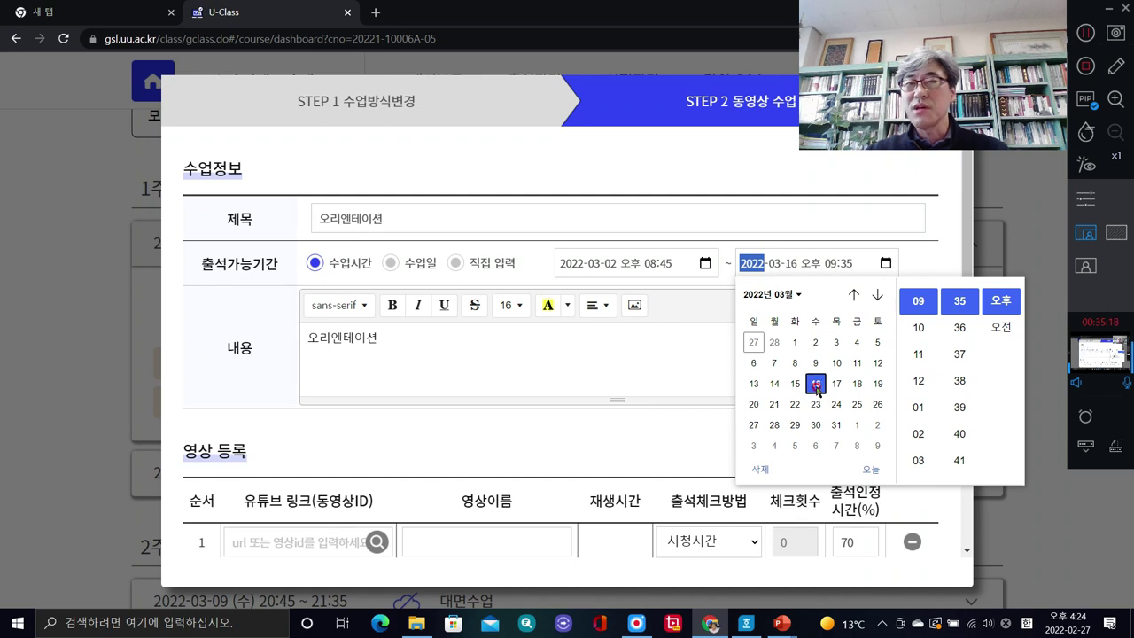
{"action": "left_click", "coordinate": [919, 386]}
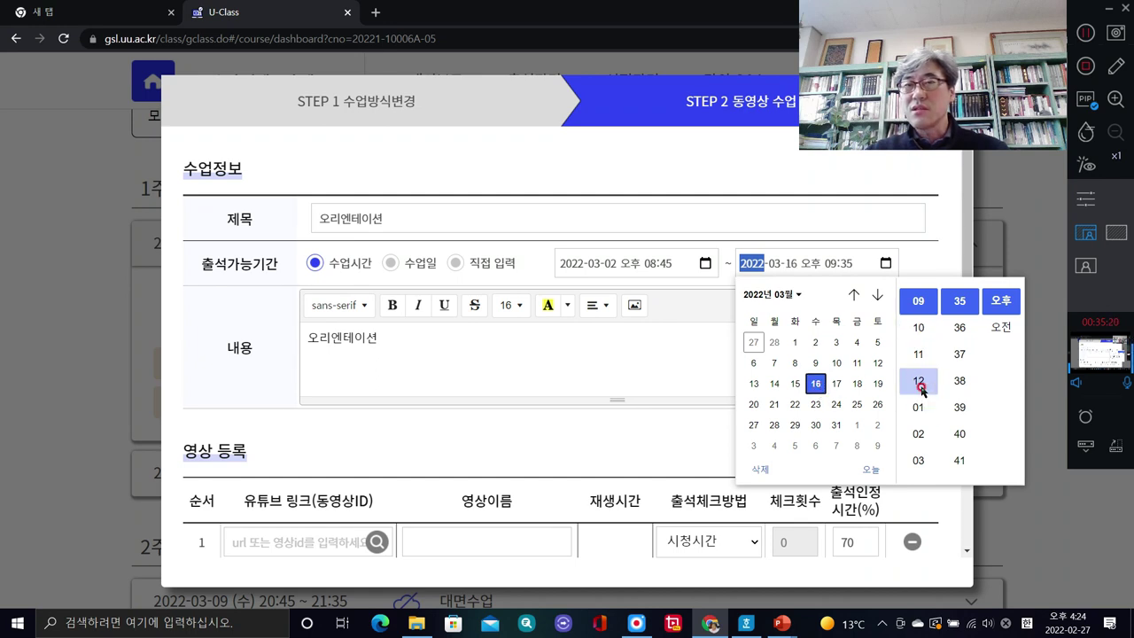
{"action": "left_click", "coordinate": [918, 354]}
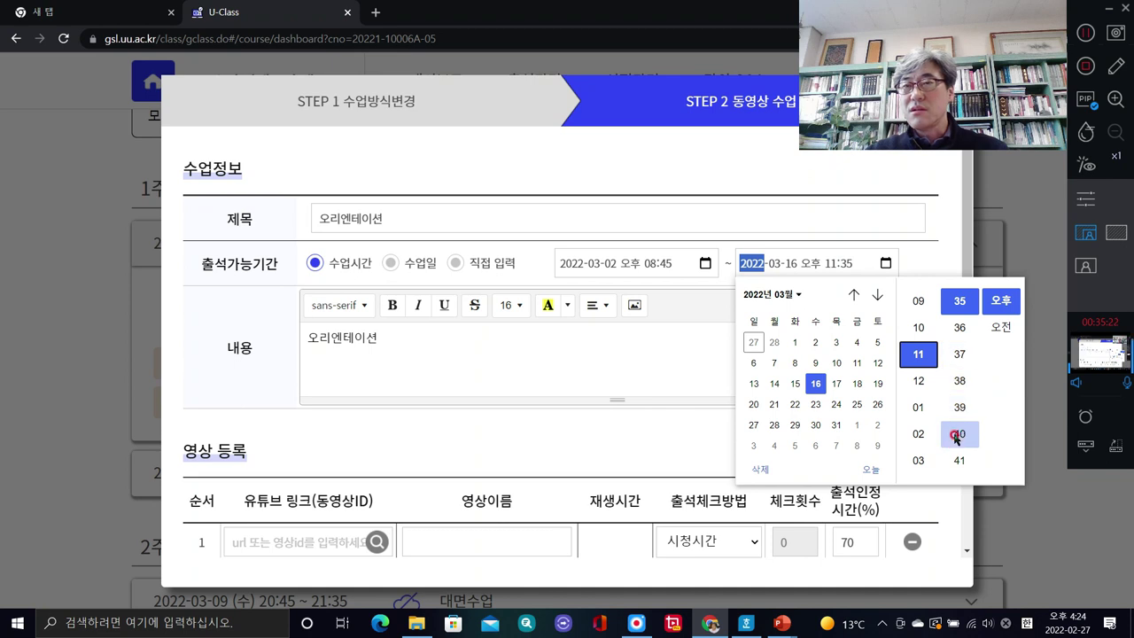
{"action": "scroll", "coordinate": [956, 432], "scroll_direction": "down", "scroll_amount": 4}
{"action": "left_click", "coordinate": [959, 383]}
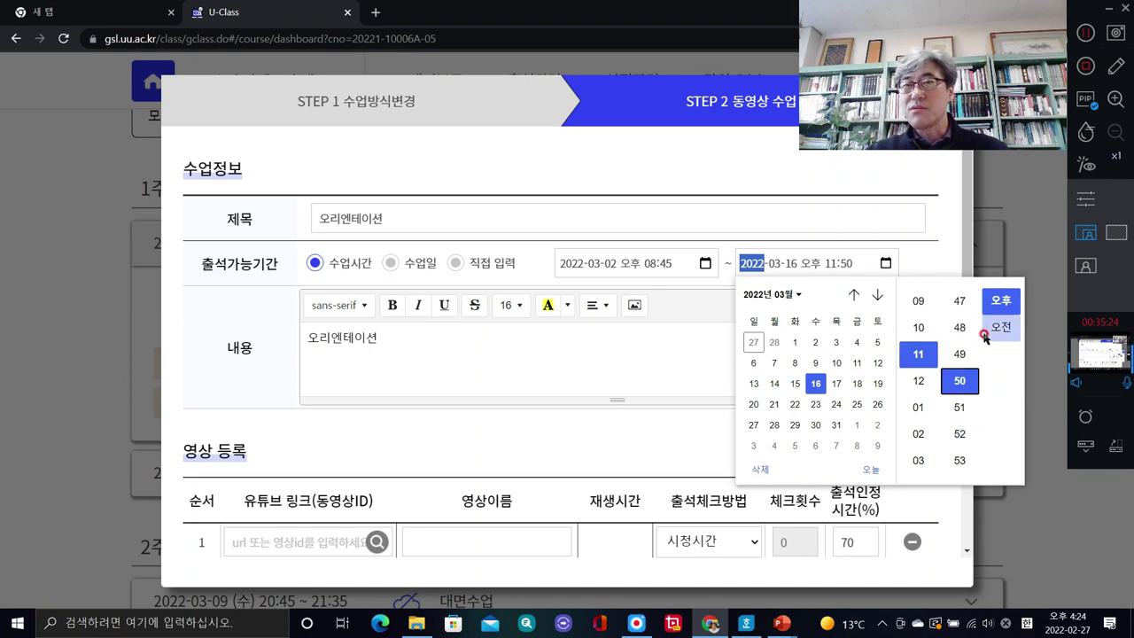
{"action": "left_click", "coordinate": [697, 340]}
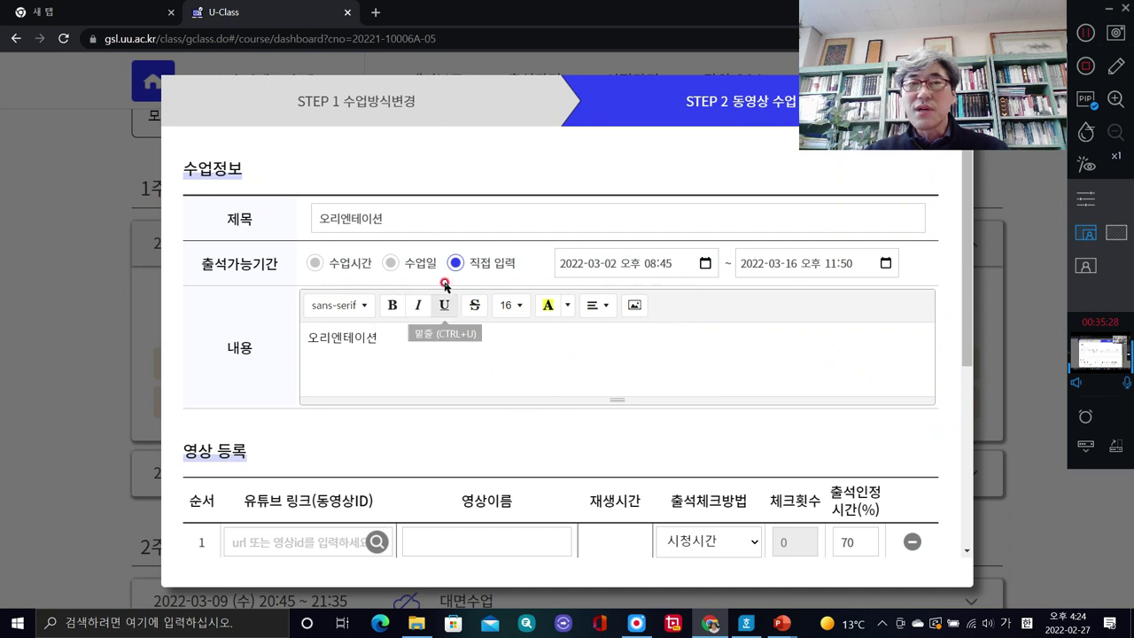
Review the 영상 등록 and 첨부 sections of the video lesson form
{"action": "scroll", "coordinate": [468, 375], "scroll_direction": "down", "scroll_amount": 2}
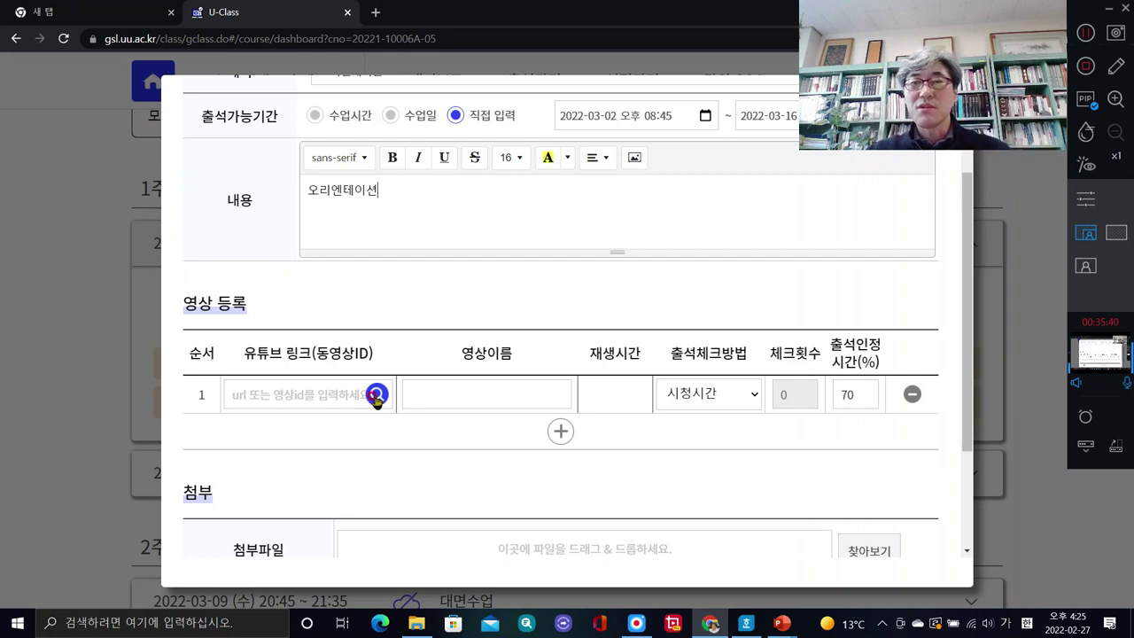
{"action": "scroll", "coordinate": [376, 396], "scroll_direction": "down", "scroll_amount": 1}
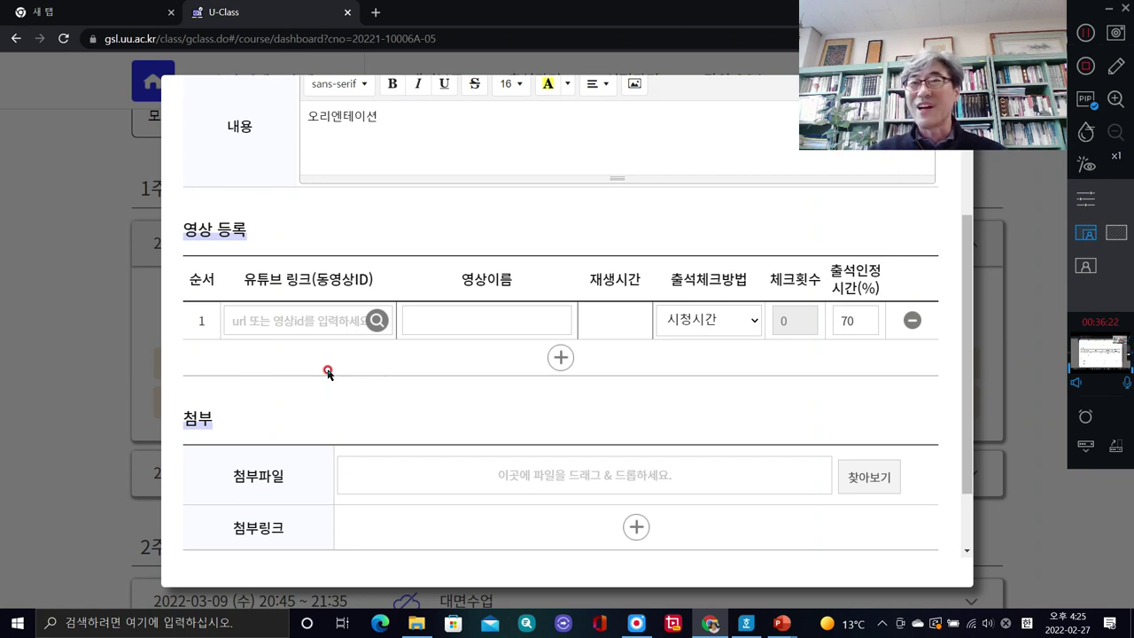
{"action": "scroll", "coordinate": [632, 384], "scroll_direction": "down", "scroll_amount": 1}
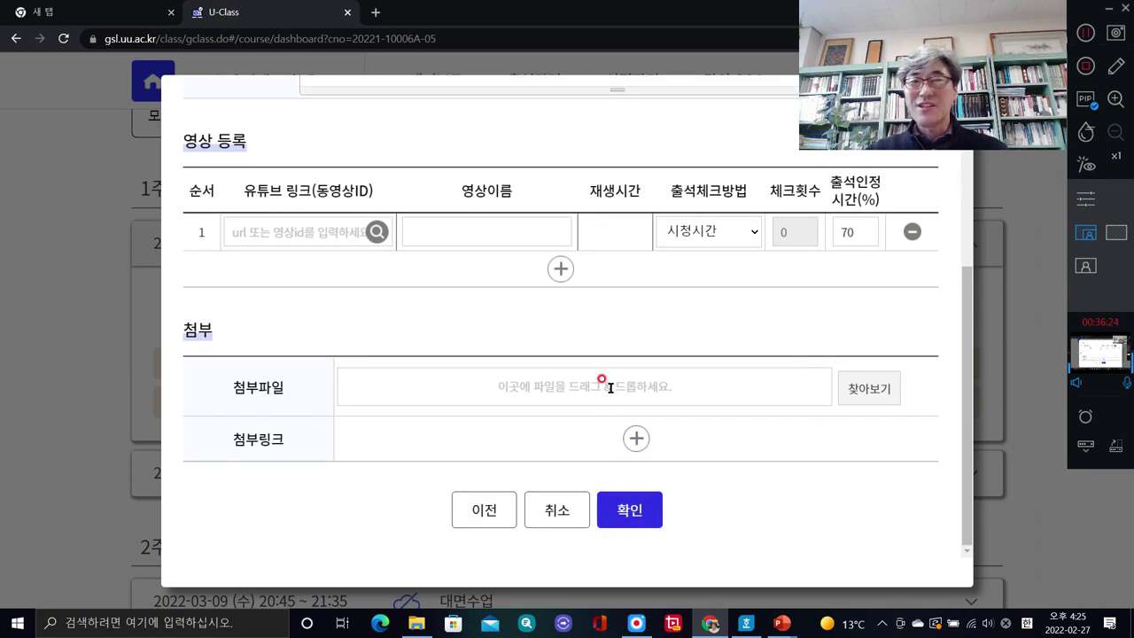
Save the 오리엔테이션 video lesson without registering a video
{"action": "scroll", "coordinate": [610, 387], "scroll_direction": "up", "scroll_amount": 4}
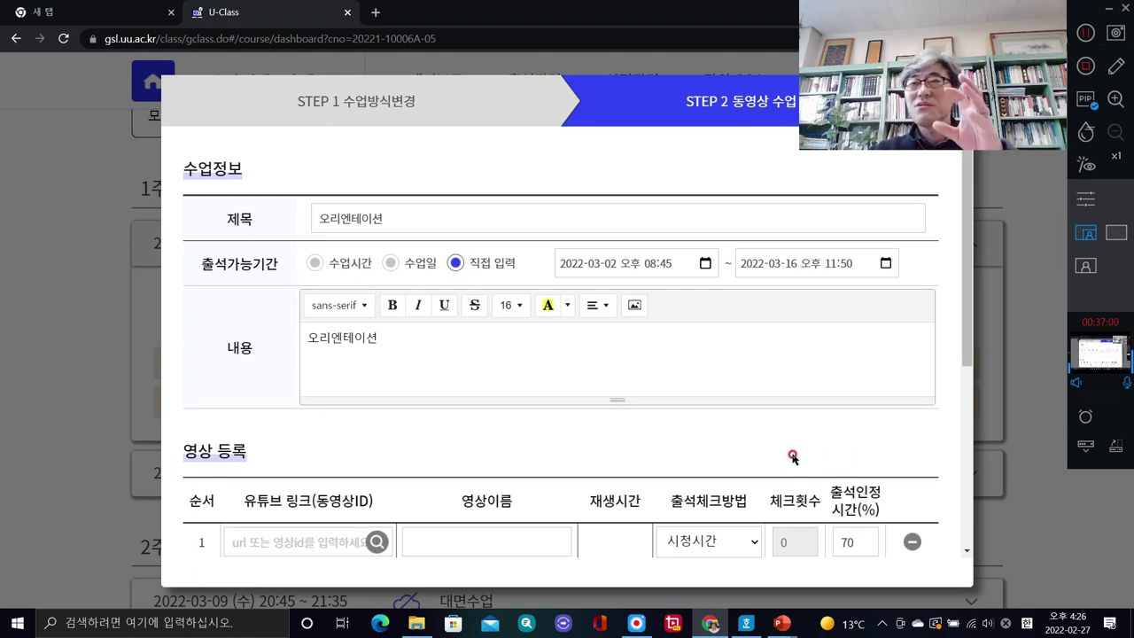
{"action": "scroll", "coordinate": [790, 456], "scroll_direction": "down", "scroll_amount": 4}
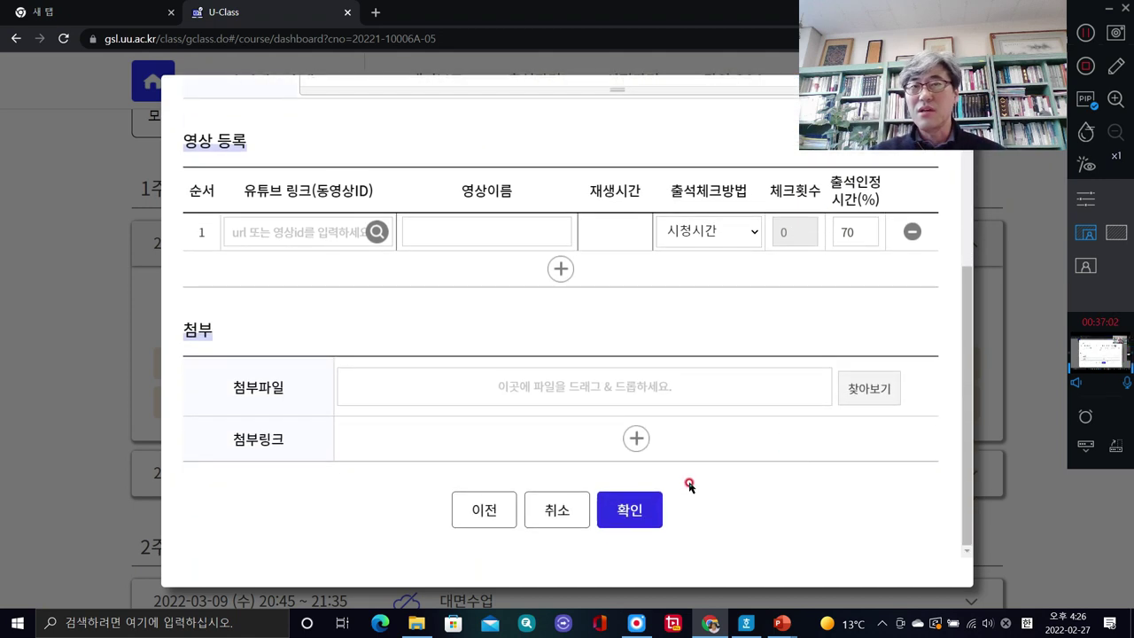
{"action": "left_click", "coordinate": [625, 520]}
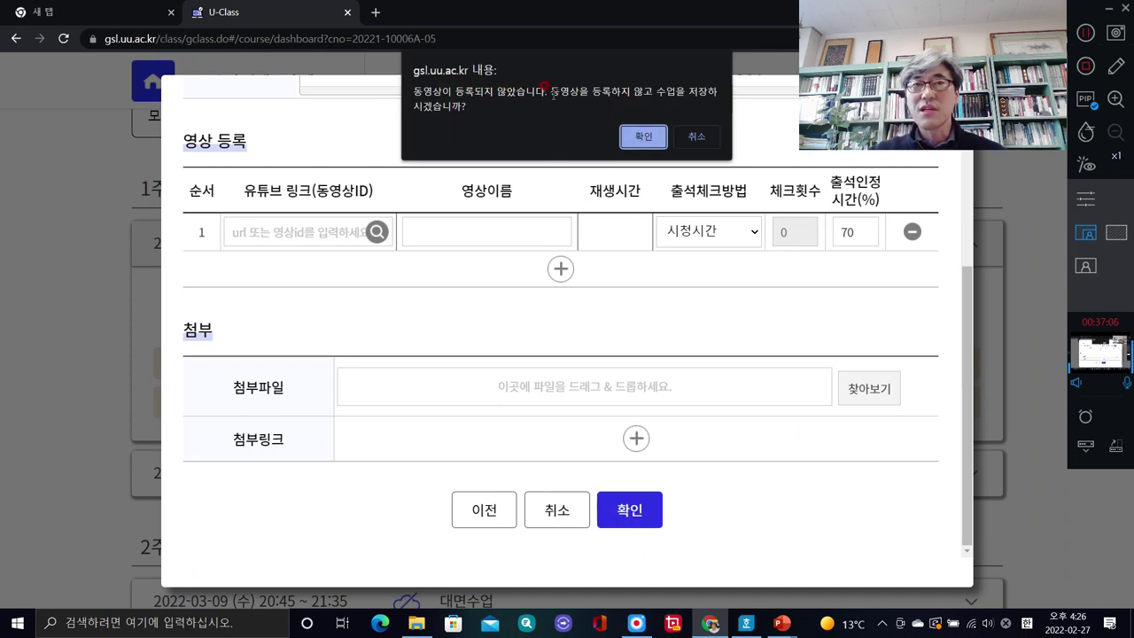
{"action": "left_click", "coordinate": [645, 134]}
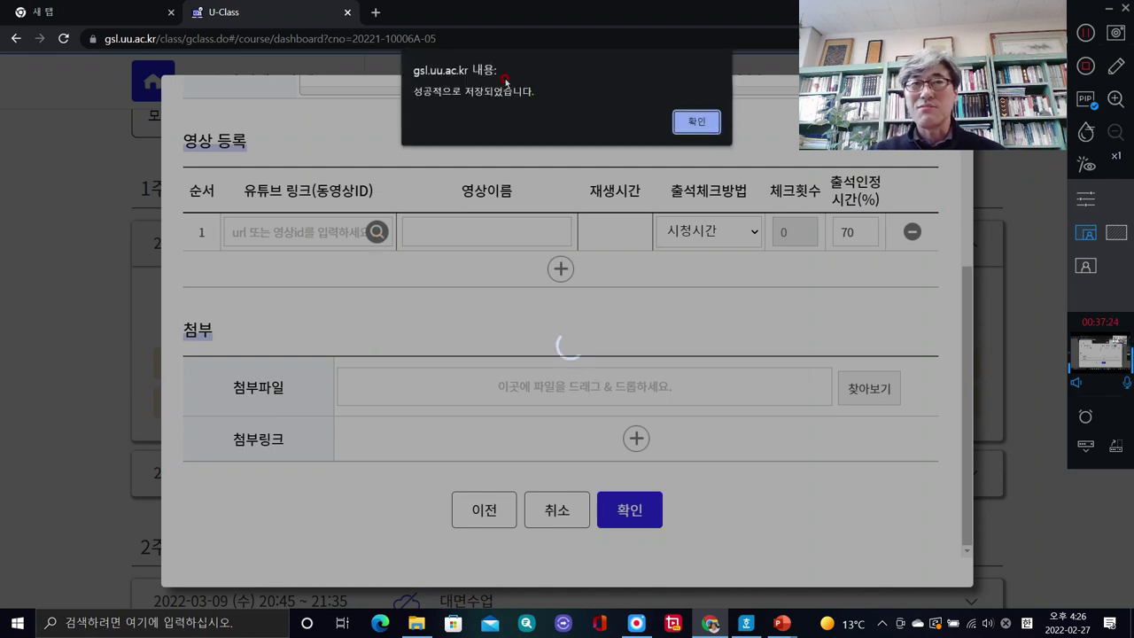
{"action": "left_click", "coordinate": [696, 122]}
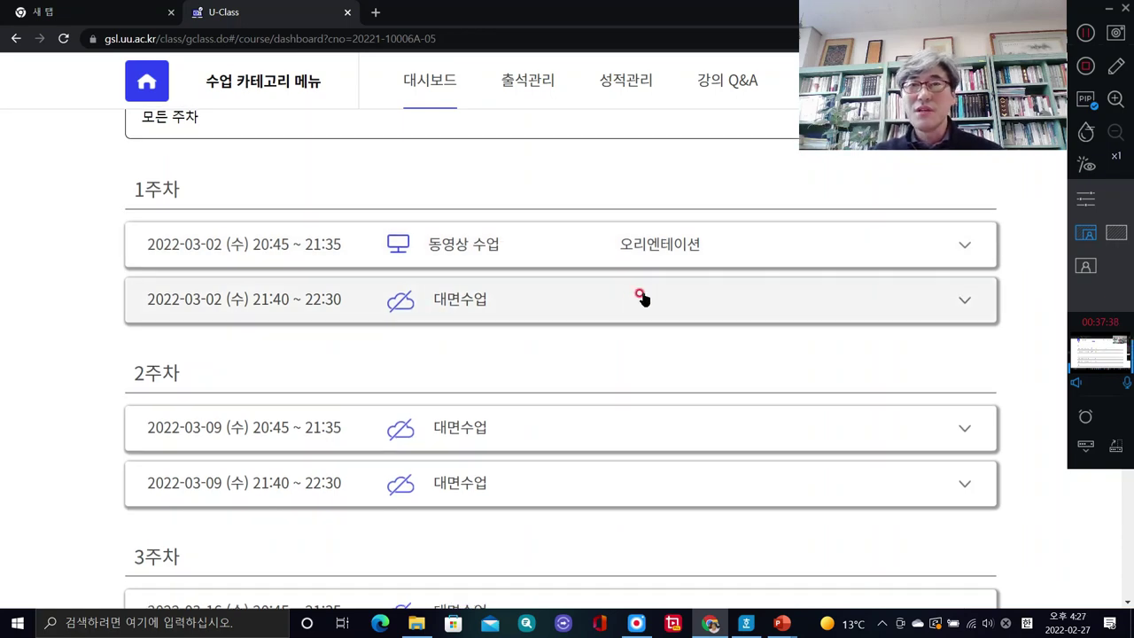
Restore the browser window to a smaller size and reposition it with the week 1 sessions in view
{"action": "scroll", "coordinate": [640, 296], "scroll_direction": "up", "scroll_amount": 3}
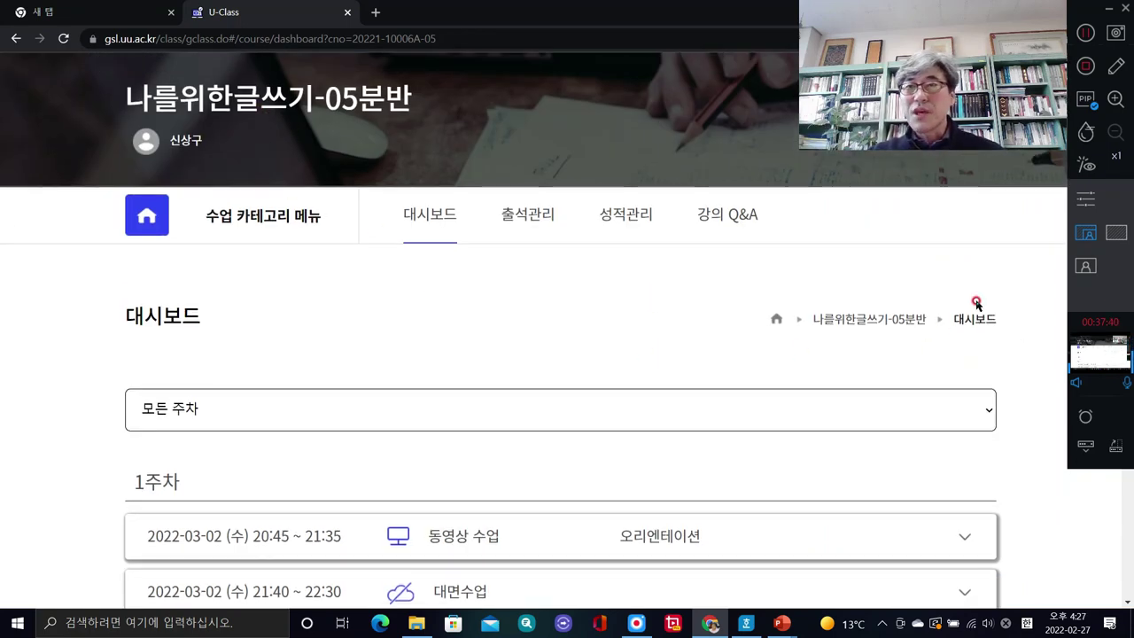
{"action": "double_click", "coordinate": [675, 15]}
{"action": "left_click", "coordinate": [887, 242]}
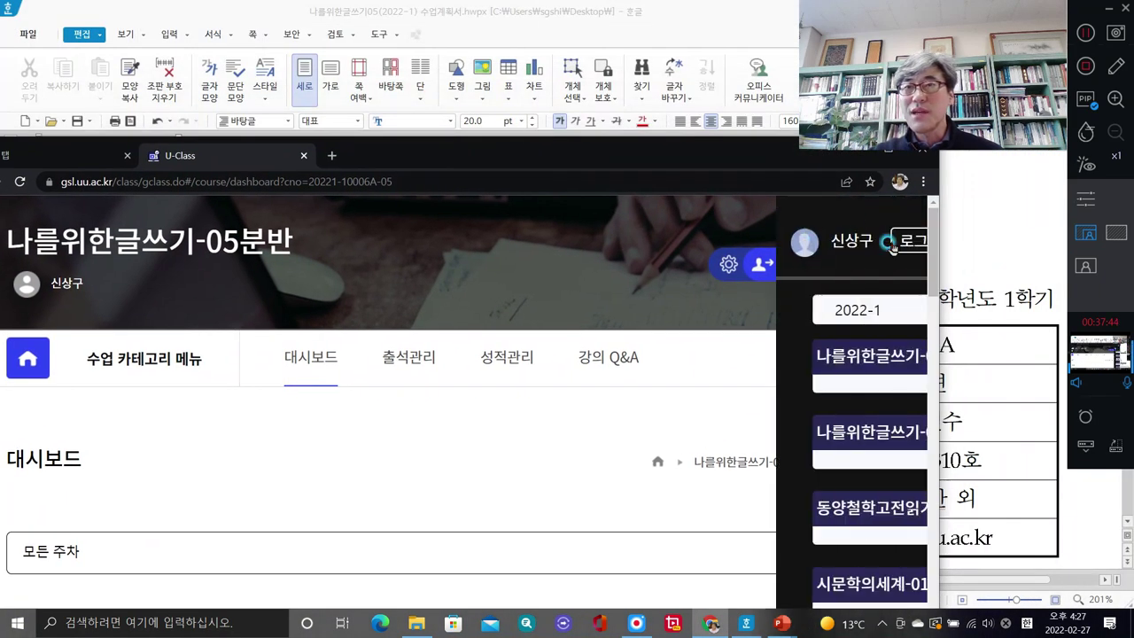
{"action": "left_click", "coordinate": [776, 363]}
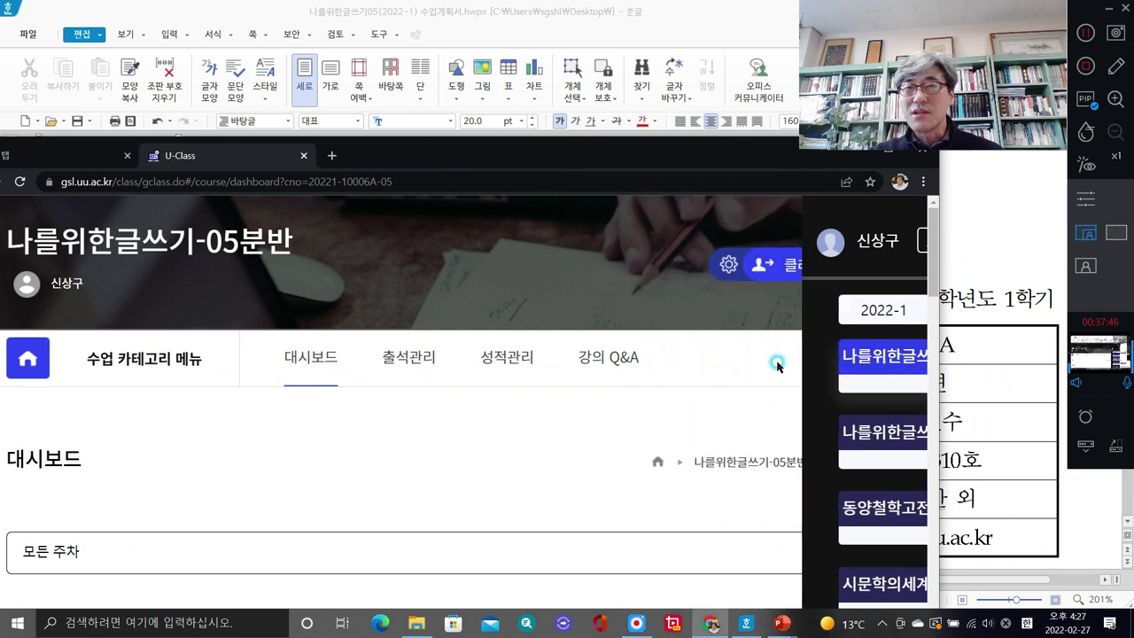
{"action": "scroll", "coordinate": [481, 398], "scroll_direction": "down", "scroll_amount": 3}
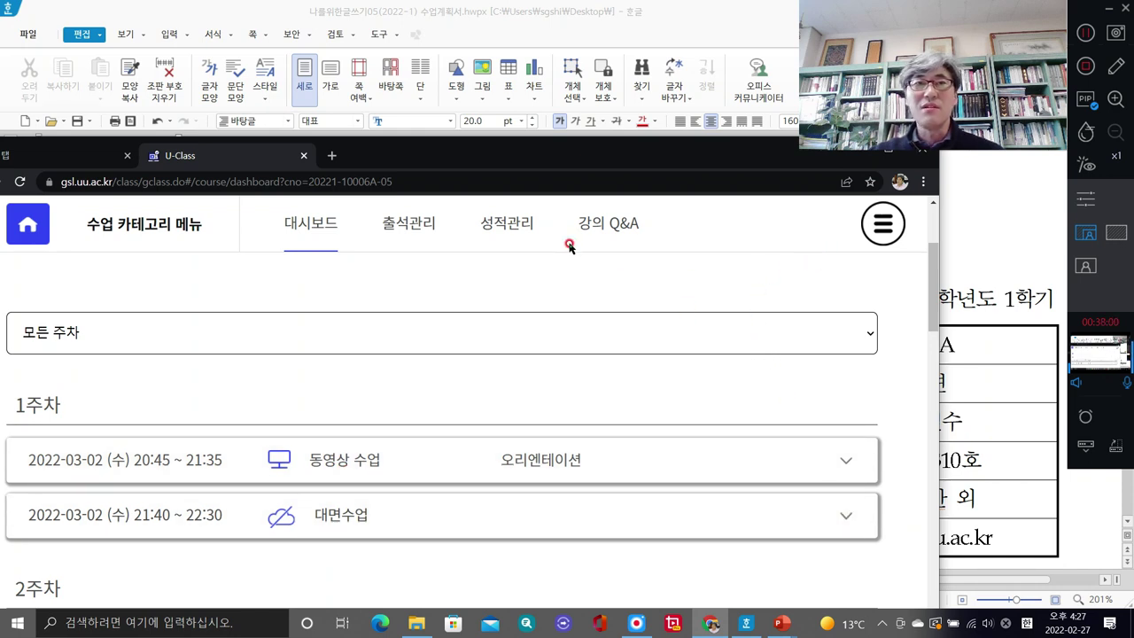
{"action": "left_click_drag", "start_coordinate": [577, 155], "coordinate": [657, 20]}
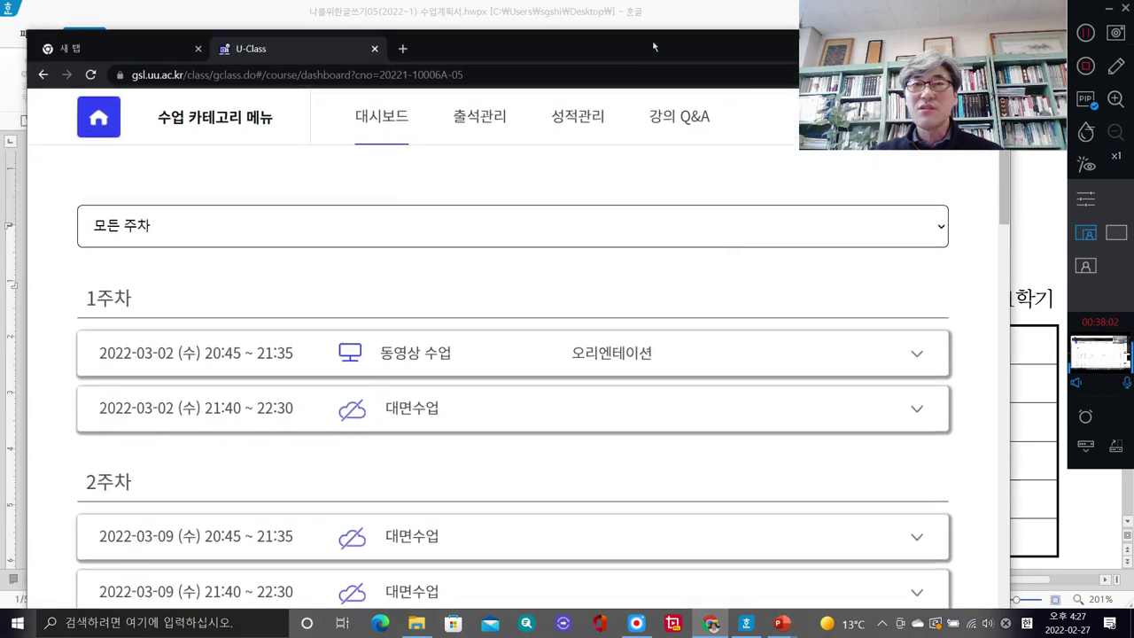
{"action": "left_click", "coordinate": [921, 381]}
{"action": "left_click", "coordinate": [873, 447]}
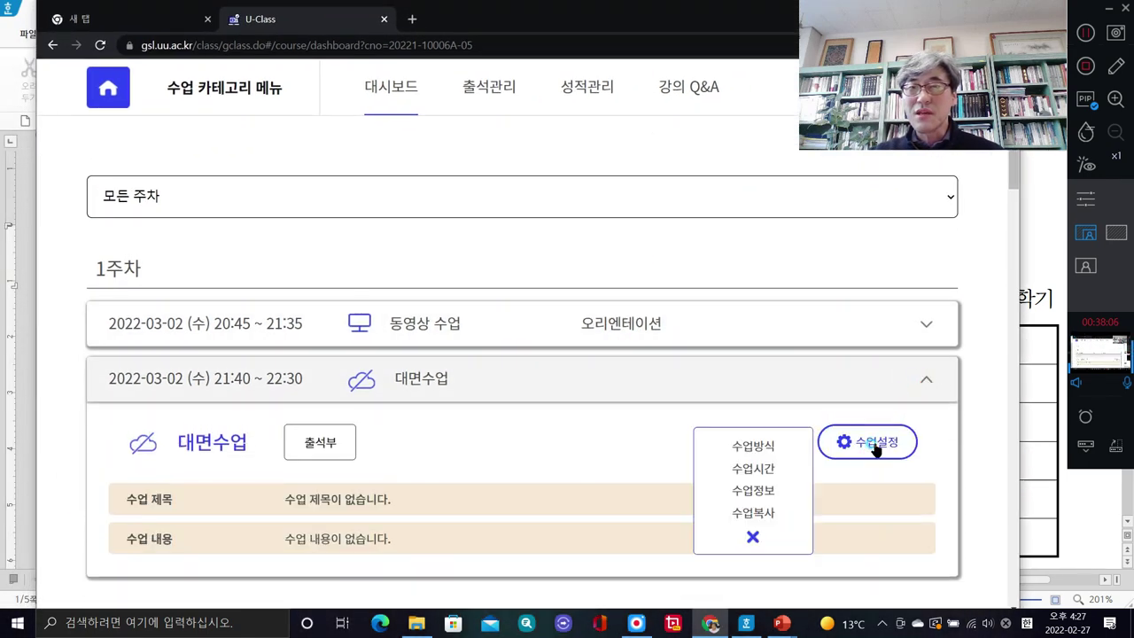
{"action": "left_click", "coordinate": [749, 436]}
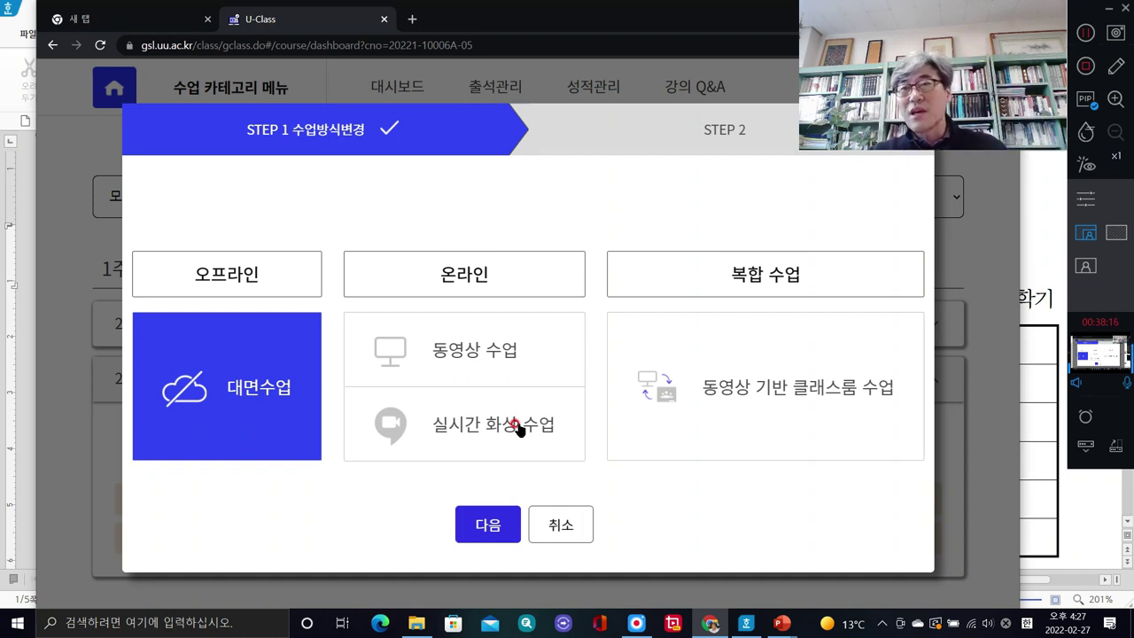
{"action": "left_click", "coordinate": [471, 355]}
{"action": "left_click", "coordinate": [490, 524]}
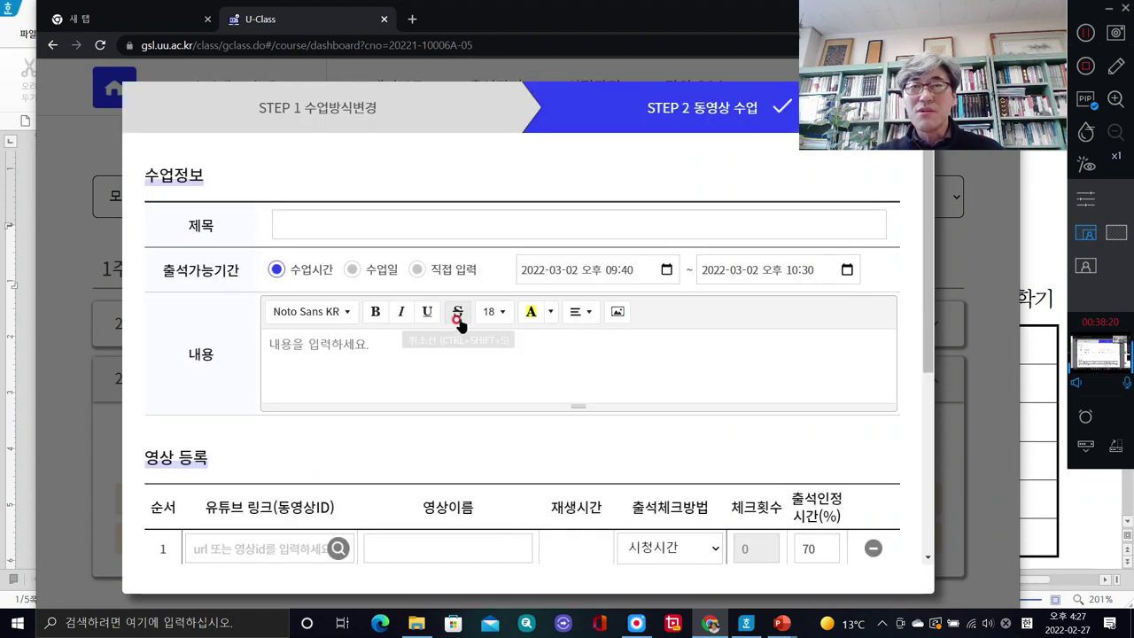
{"action": "left_click", "coordinate": [390, 223]}
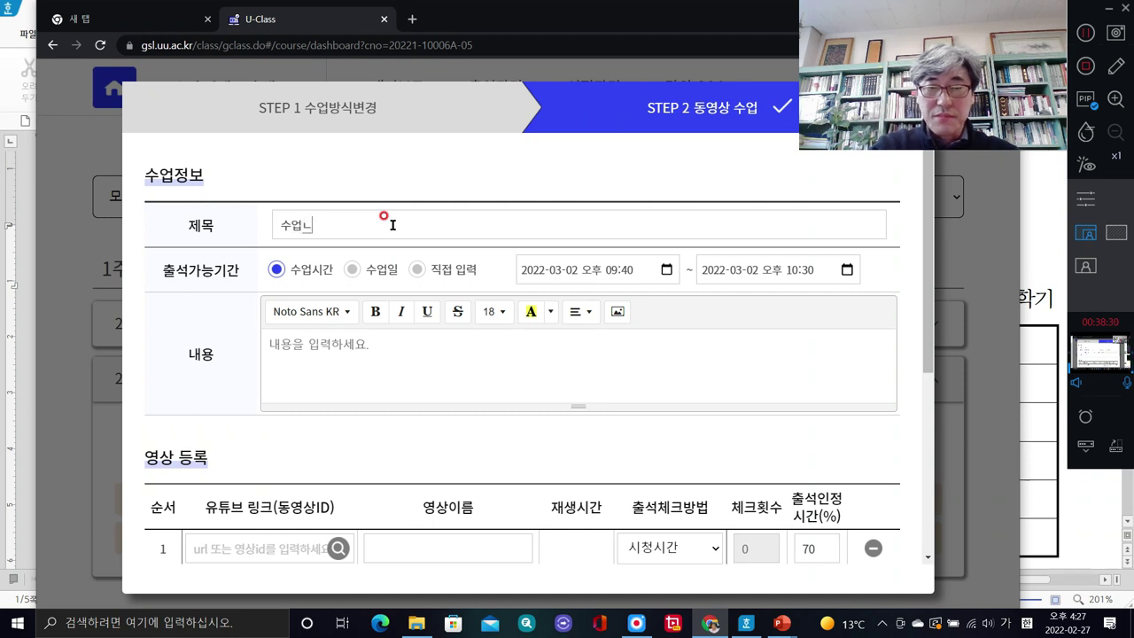
{"action": "type", "text": "용 안내"}
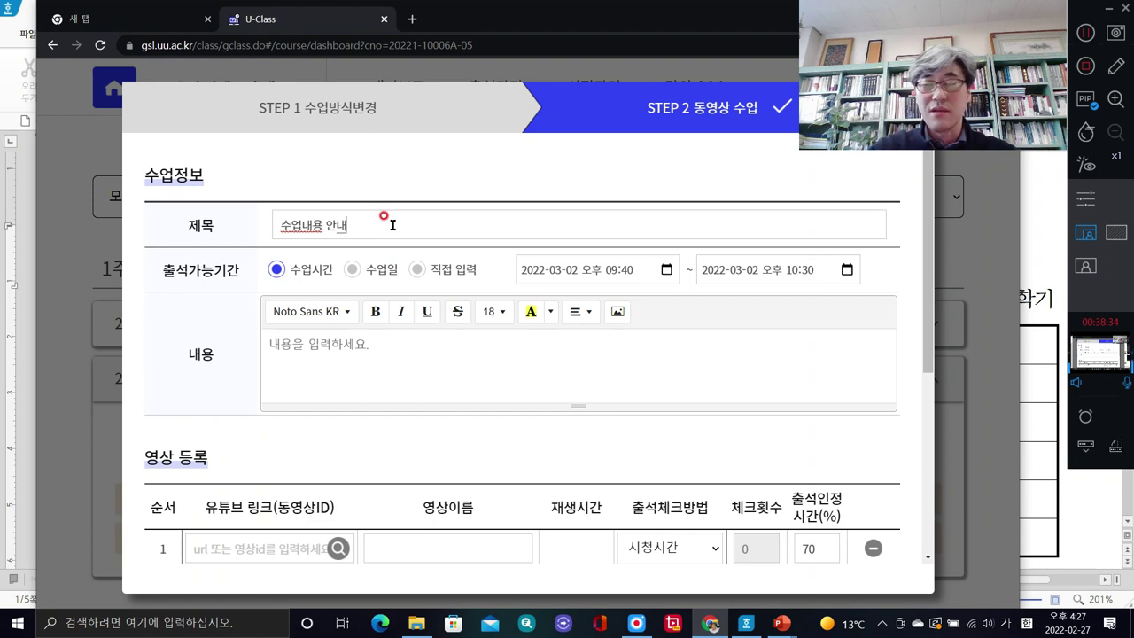
{"action": "key", "text": "BackSpace"}
{"action": "key", "text": "BackSpace"}
{"action": "key", "text": "BackSpace"}
{"action": "key", "text": "BackSpace"}
{"action": "key", "text": "BackSpace"}
{"action": "key", "text": "BackSpace"}
{"action": "key", "text": "BackSpace"}
Enter "글쓰기 수업의 중요성" as the title of the second week 1 video lesson
{"action": "type", "text": "글"}
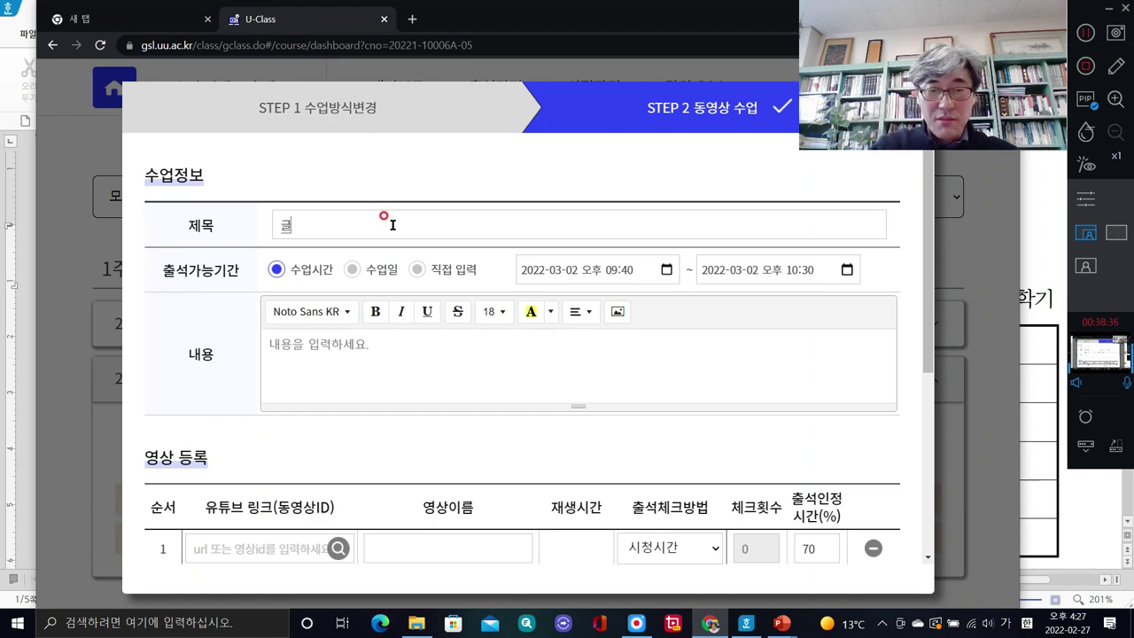
{"action": "type", "text": "쓰기의"}
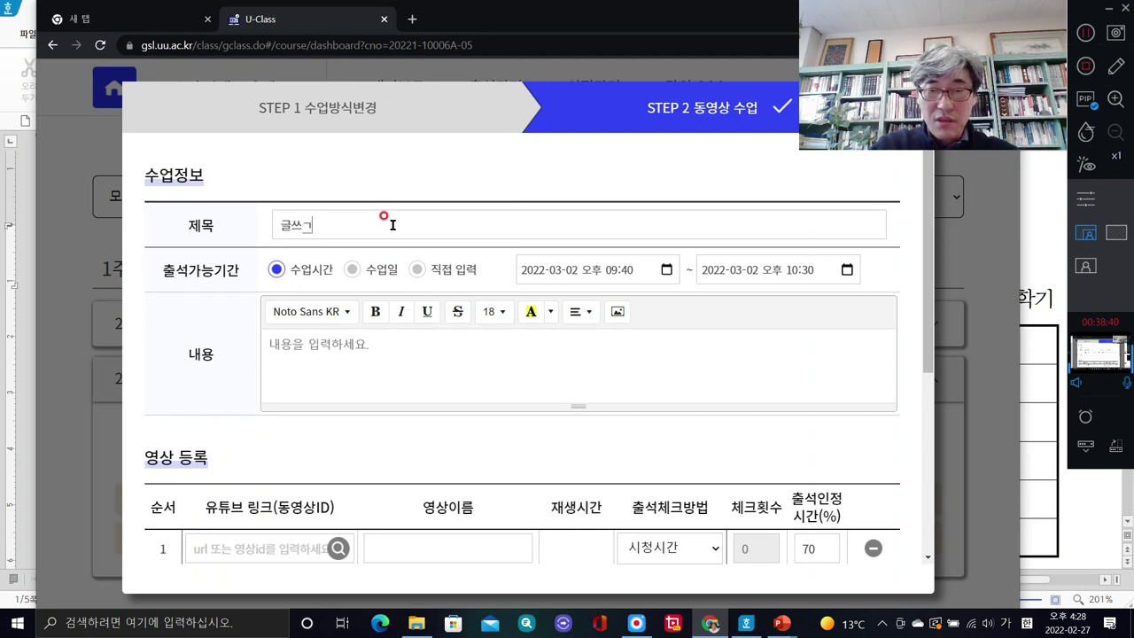
{"action": "type", "text": "수어"}
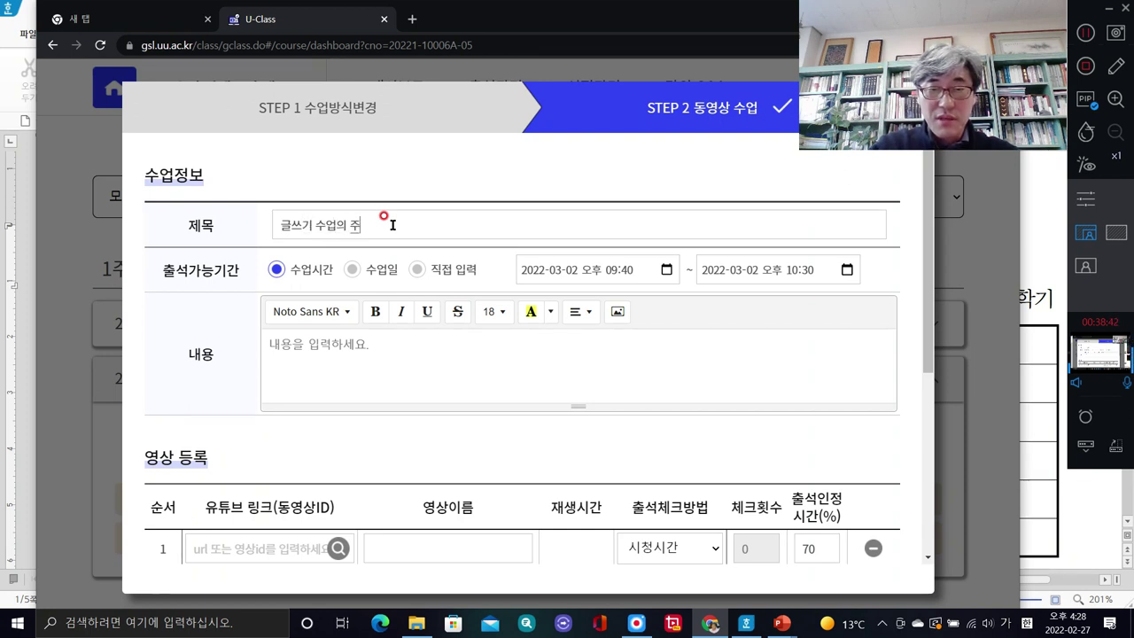
{"action": "type", "text": "업의 중요성"}
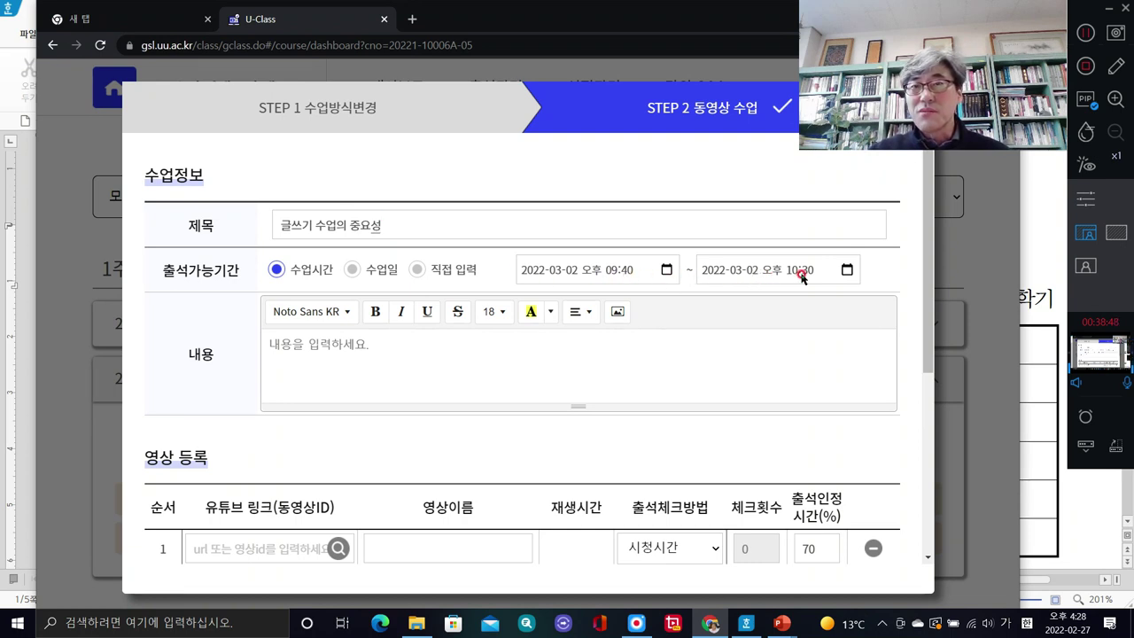
Set the end of the second lesson's attendance period to 2022-03-16 오후 11:50
{"action": "left_click", "coordinate": [847, 269]}
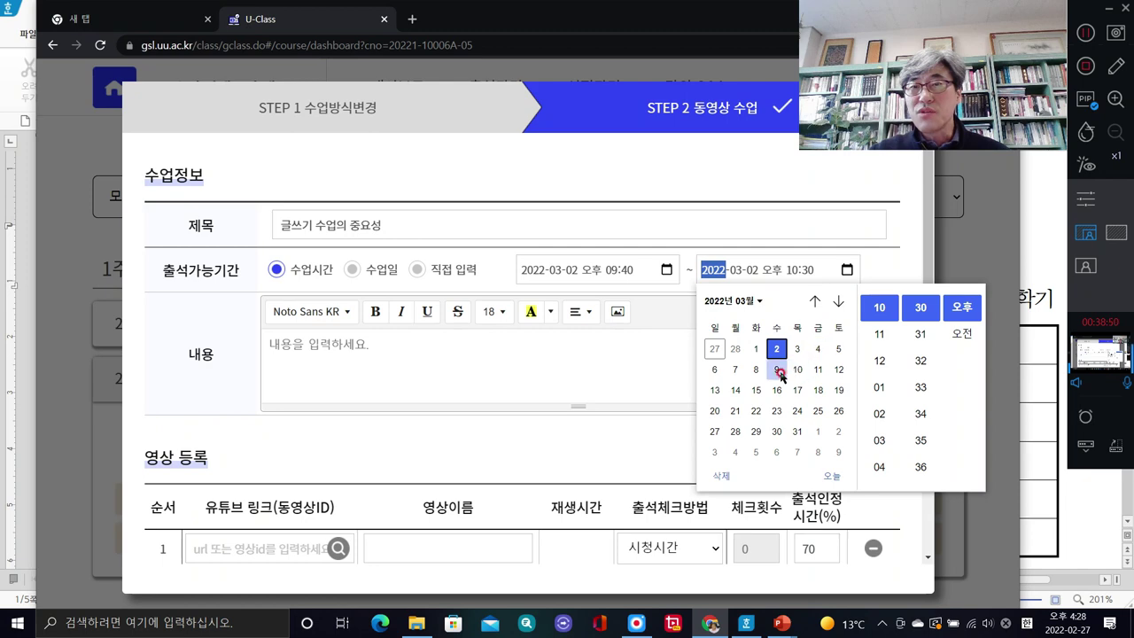
{"action": "left_click", "coordinate": [776, 391]}
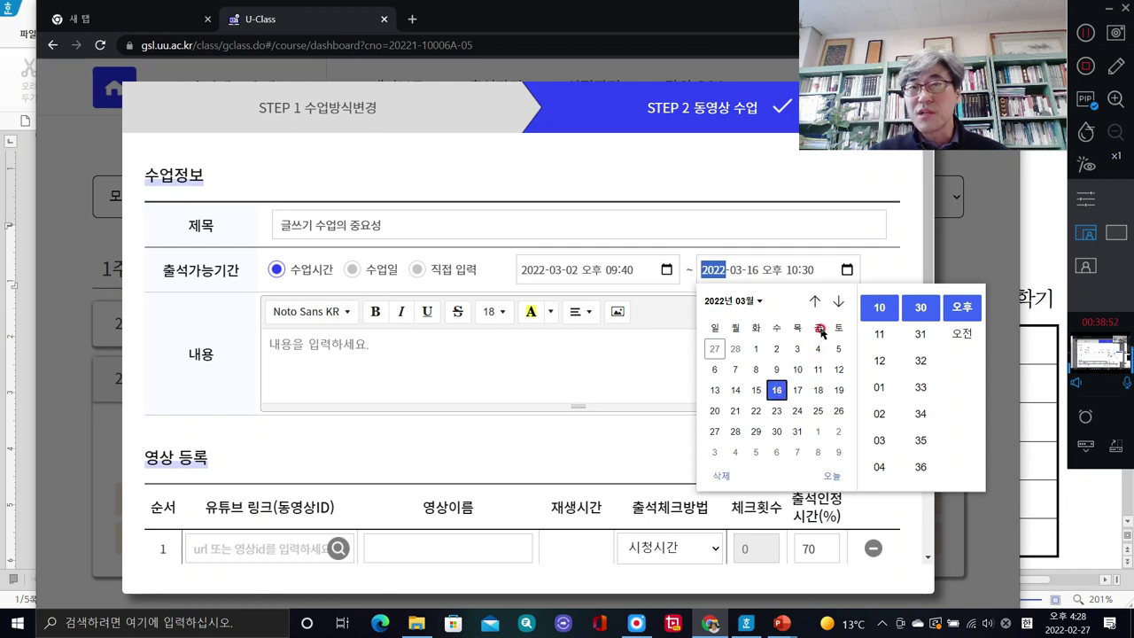
{"action": "left_click", "coordinate": [878, 334]}
{"action": "scroll", "coordinate": [921, 447], "scroll_direction": "down", "scroll_amount": 2}
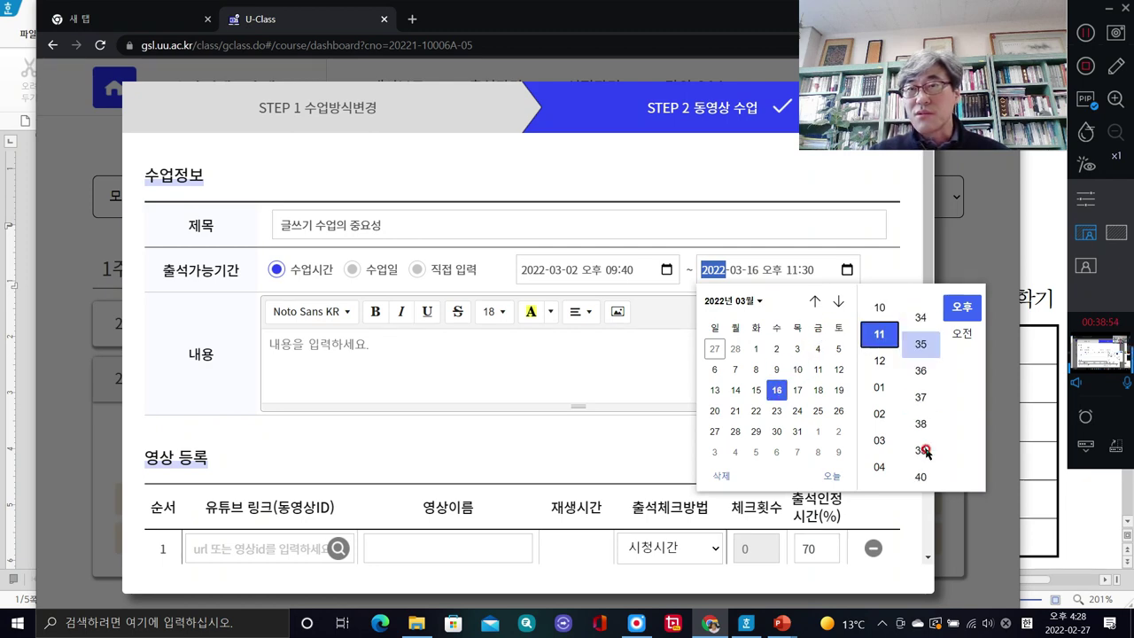
{"action": "scroll", "coordinate": [923, 451], "scroll_direction": "down", "scroll_amount": 4}
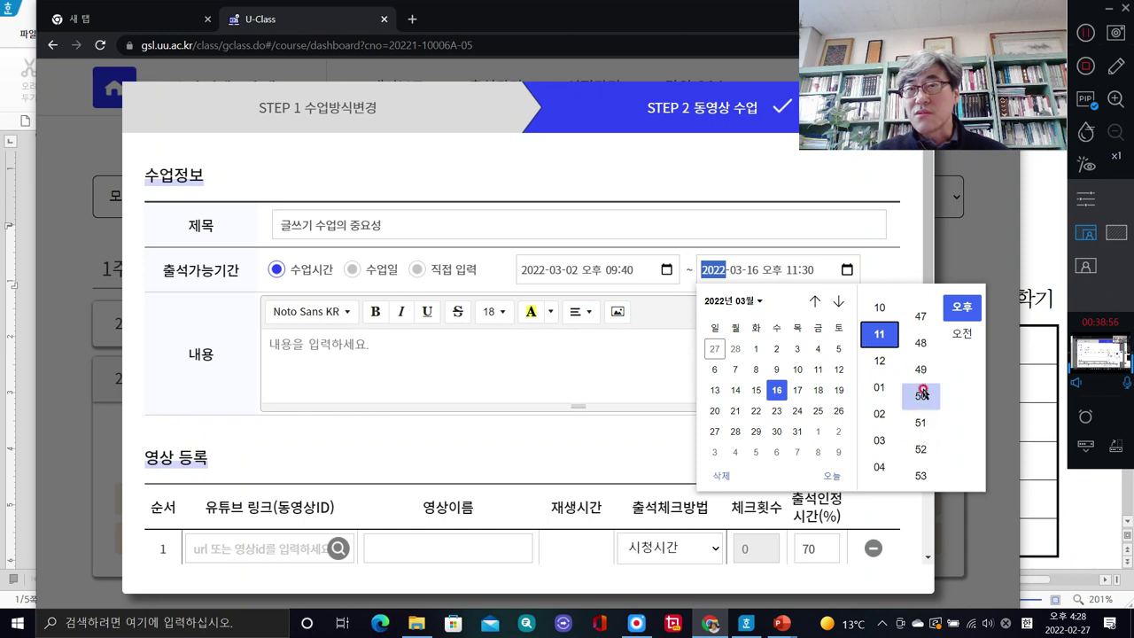
{"action": "left_click", "coordinate": [922, 391]}
Enter "글쓰기 수업의 중요성" as the content description of the second lesson
{"action": "left_click", "coordinate": [650, 364]}
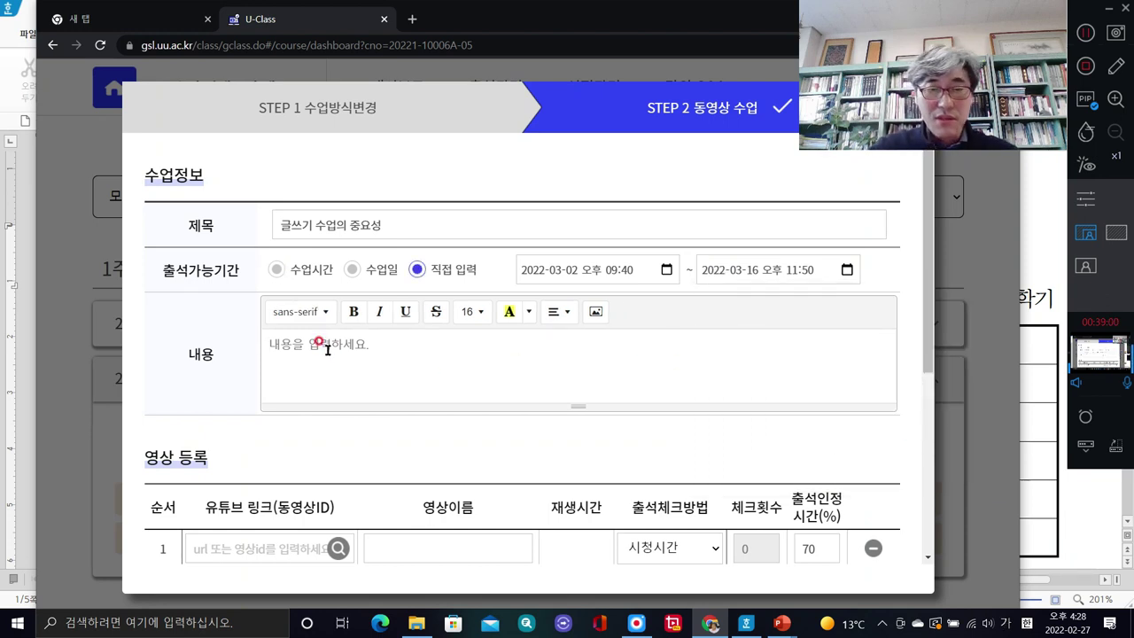
{"action": "type", "text": "ㄱ쓰기 수업"}
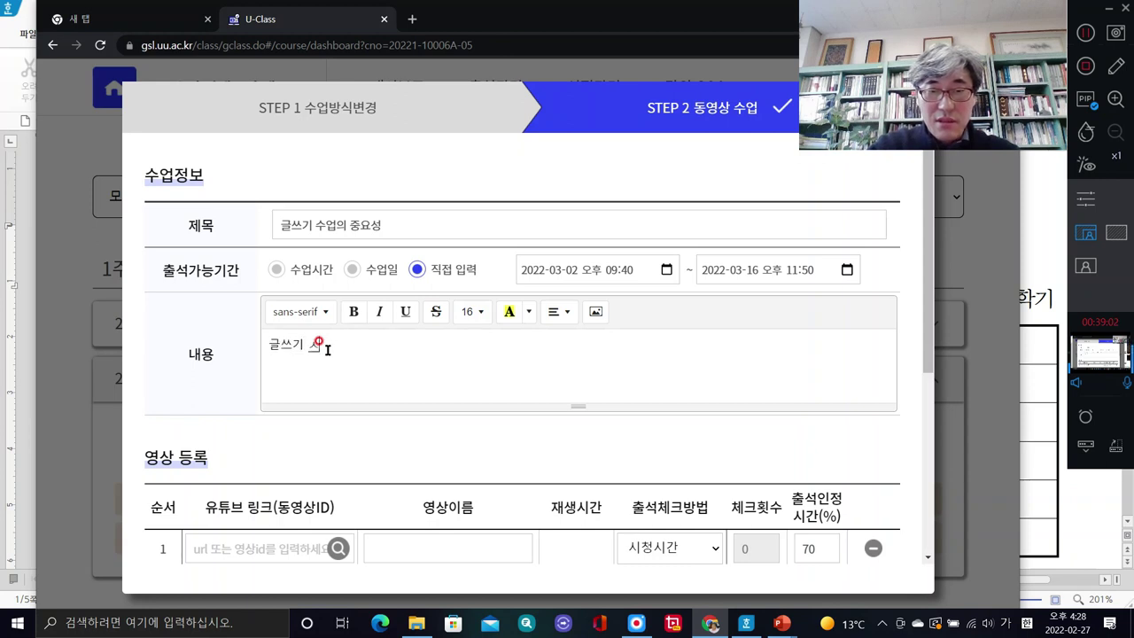
{"action": "type", "text": "의 중ㅇ"}
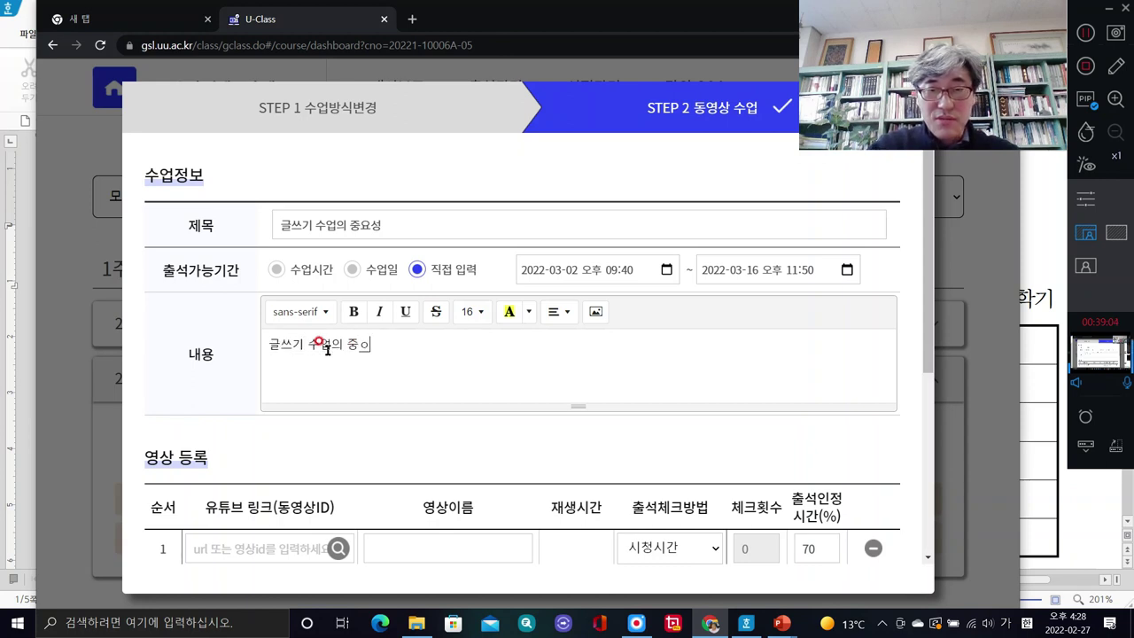
{"action": "key", "text": "BackSpace"}
{"action": "type", "text": "요성"}
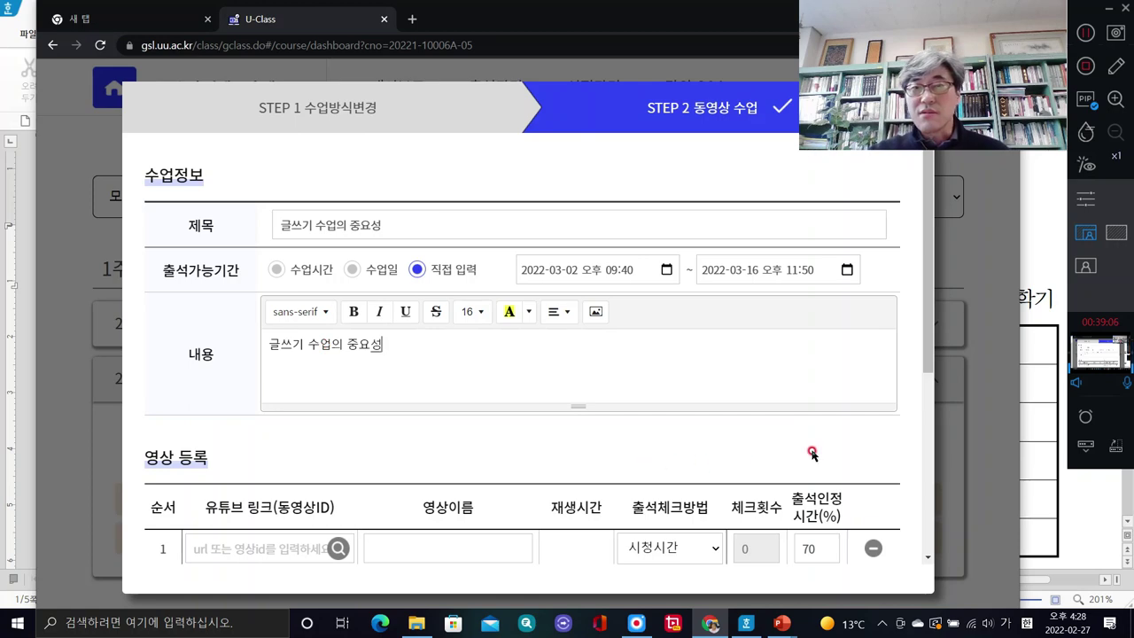
Save the 글쓰기 수업의 중요성 lesson without a video and return to the course dashboard
{"action": "scroll", "coordinate": [811, 450], "scroll_direction": "down", "scroll_amount": 2}
{"action": "scroll", "coordinate": [797, 453], "scroll_direction": "down", "scroll_amount": 1}
{"action": "scroll", "coordinate": [582, 519], "scroll_direction": "up", "scroll_amount": 1}
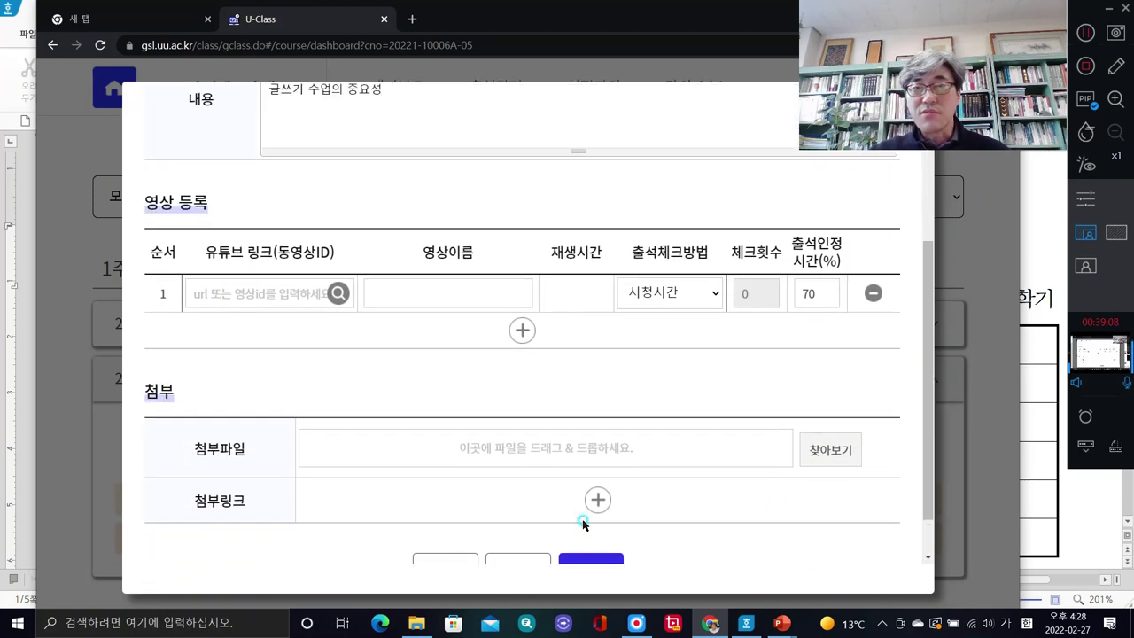
{"action": "scroll", "coordinate": [590, 551], "scroll_direction": "down", "scroll_amount": 1}
{"action": "left_click", "coordinate": [598, 511]}
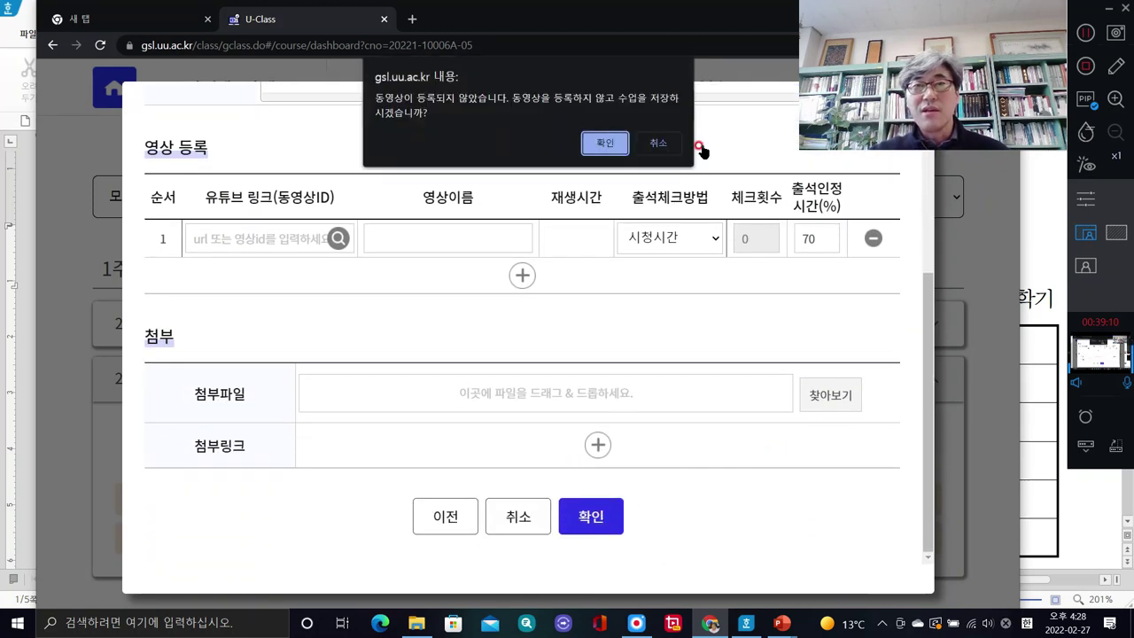
{"action": "left_click", "coordinate": [606, 144]}
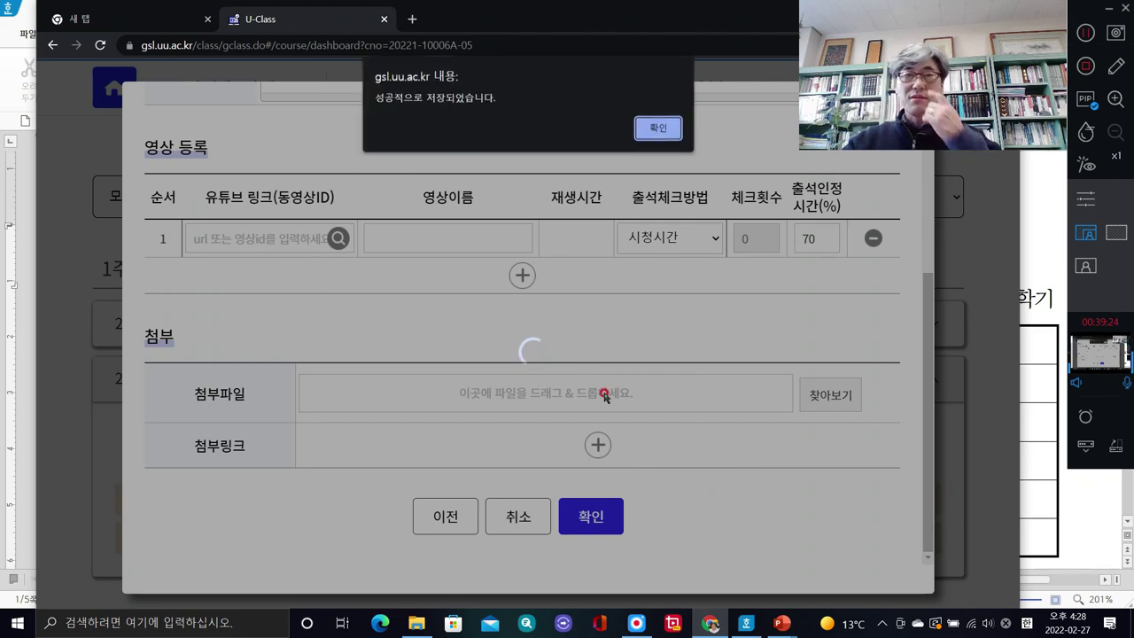
{"action": "left_click", "coordinate": [661, 125]}
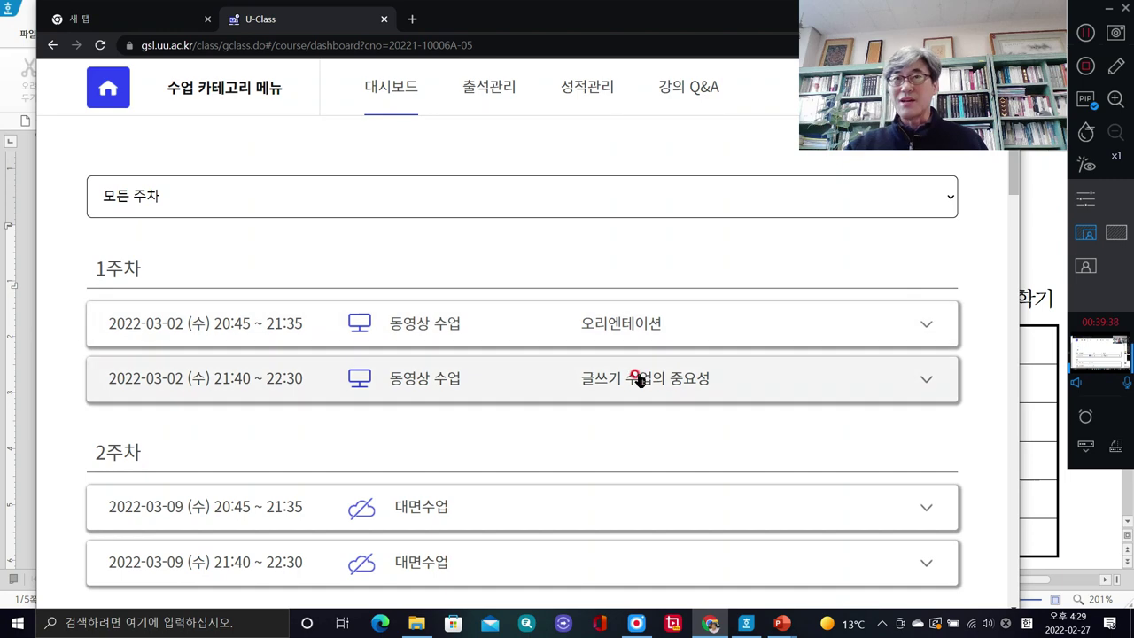
{"action": "scroll", "coordinate": [630, 319], "scroll_direction": "up", "scroll_amount": 1}
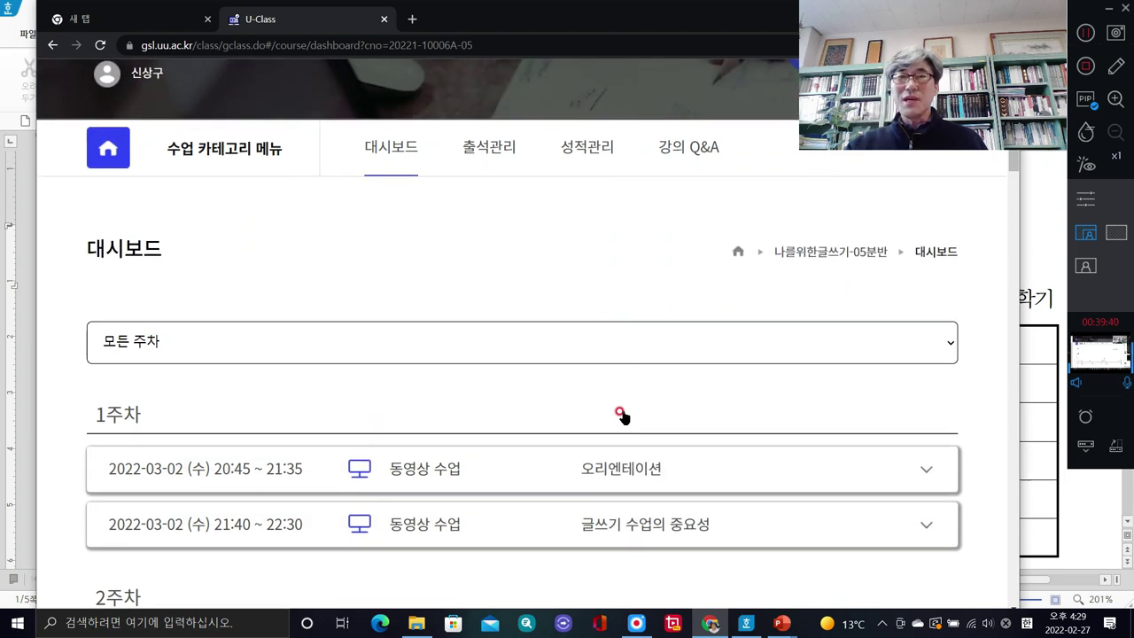